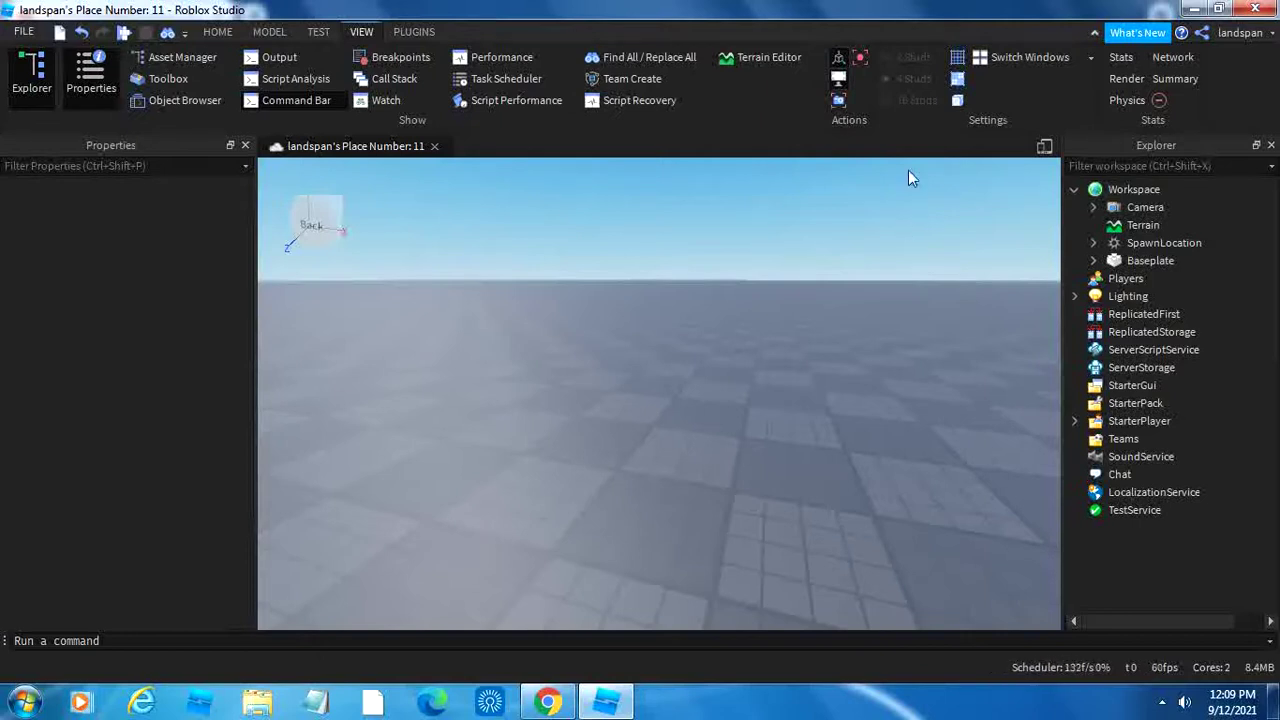
Insert a Block Rig Dummy with the Rig Builder plugin and turn the camera to face it.
left_click(414, 32)
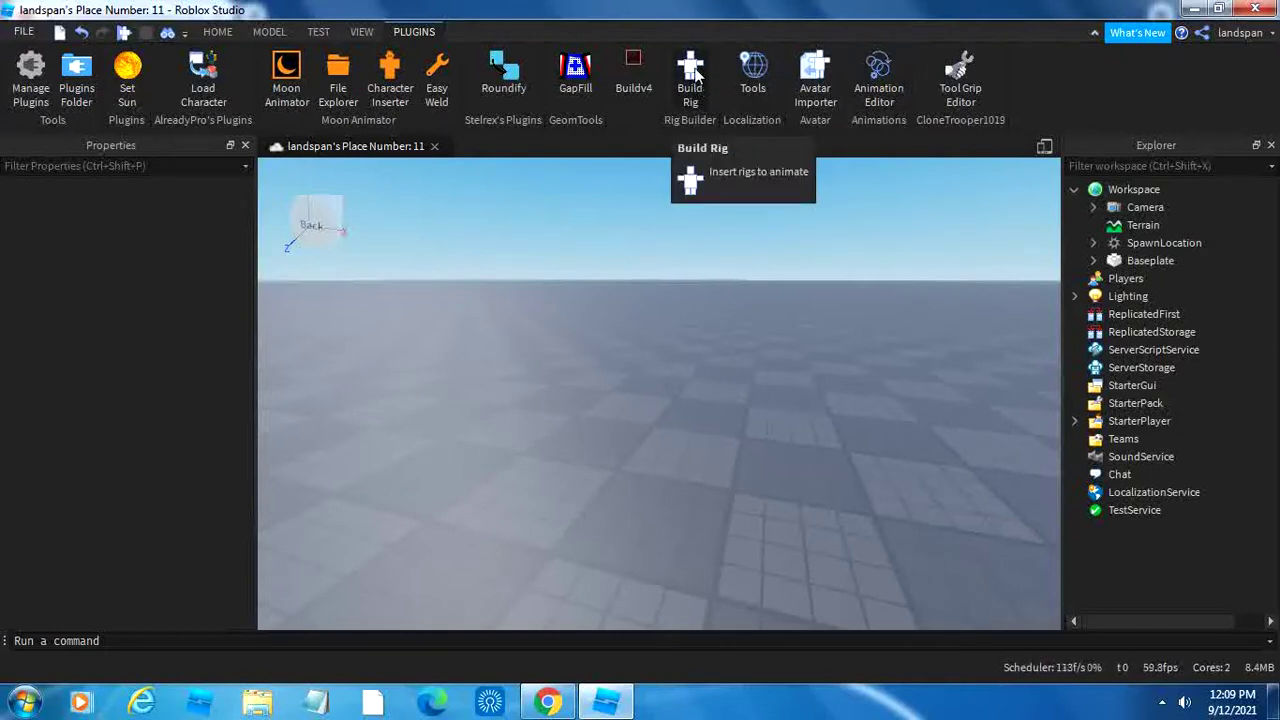
left_click(690, 72)
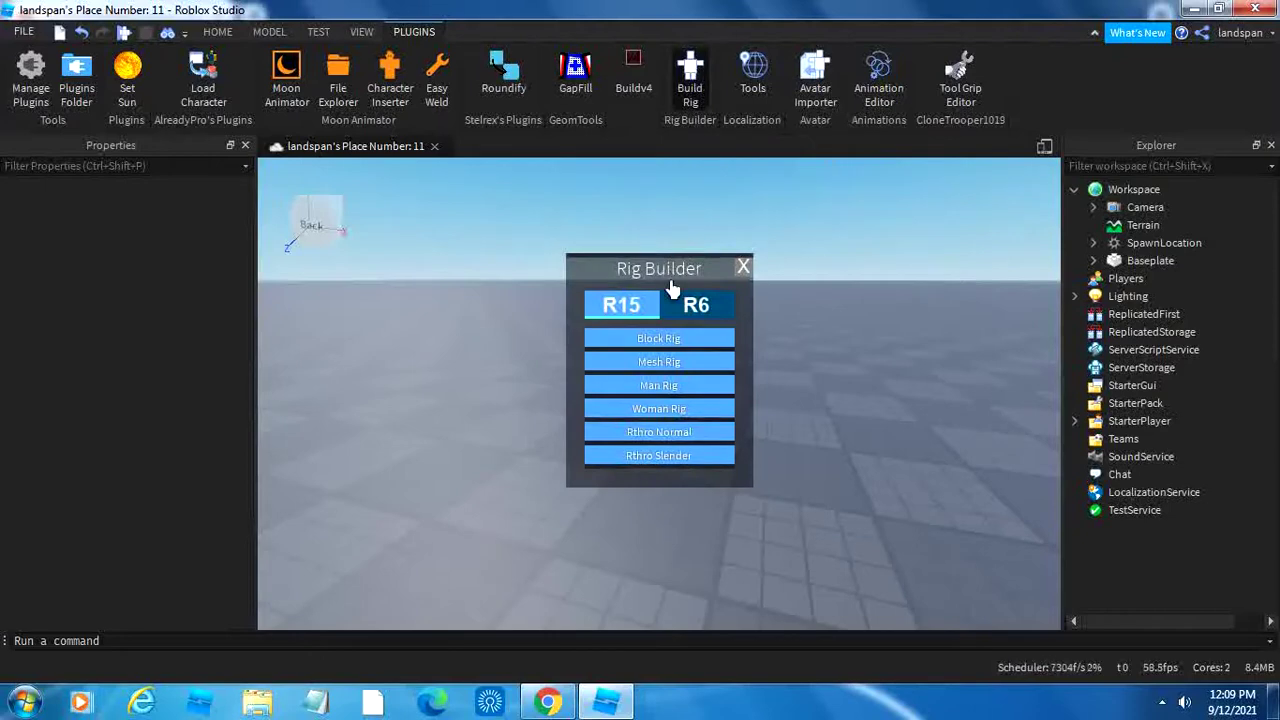
left_click(659, 343)
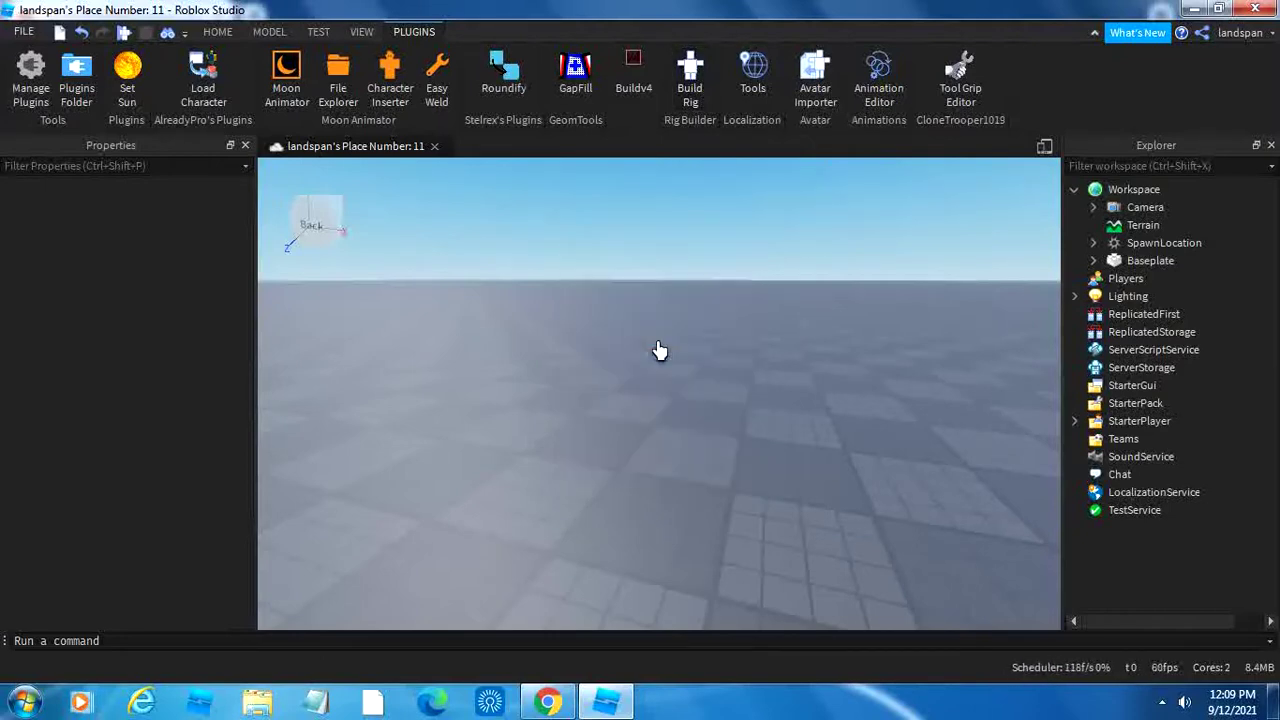
right_click_drag(761, 364, 761, 364)
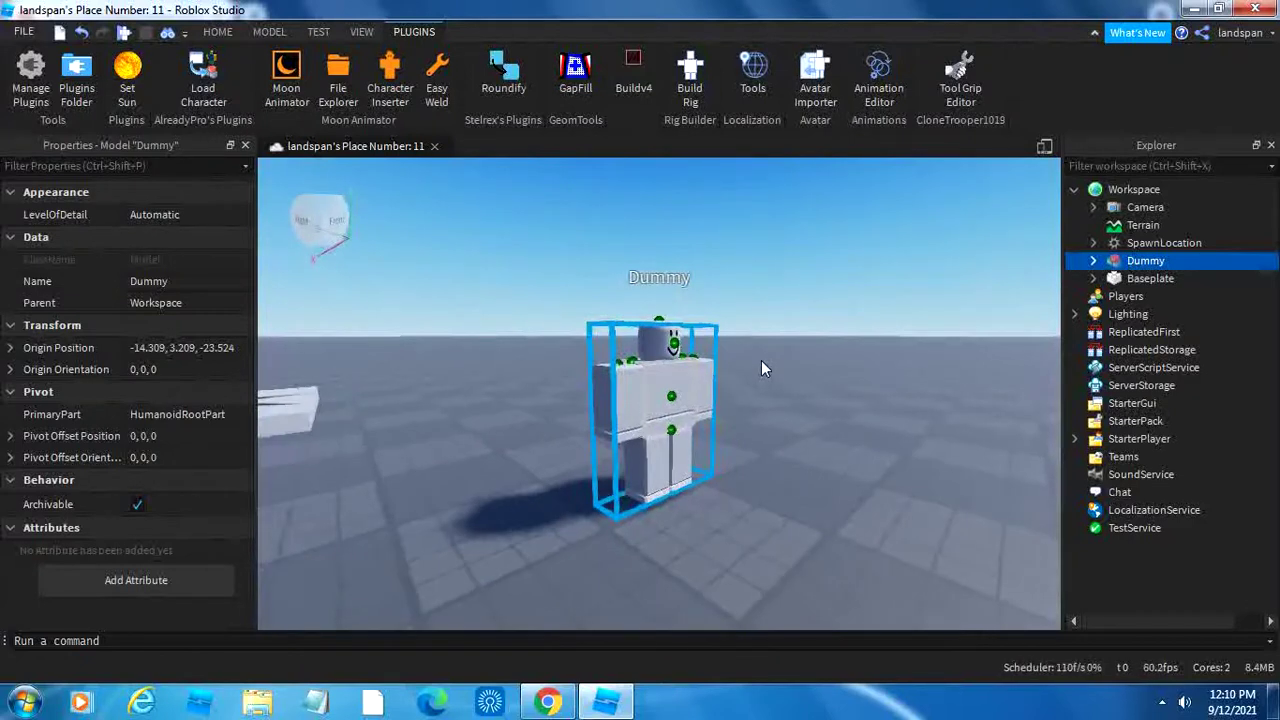
Open the Animation Editor on the Dummy and replace the default name with 'nod'.
left_click(877, 82)
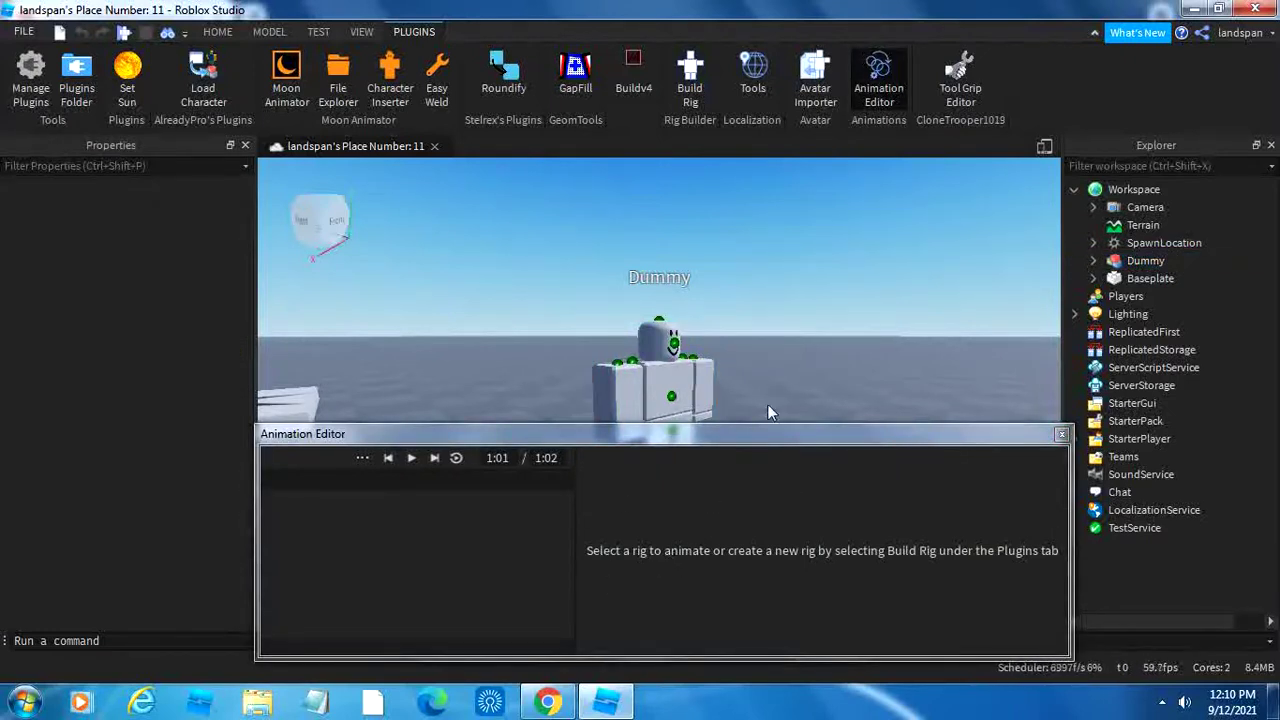
left_click(687, 380)
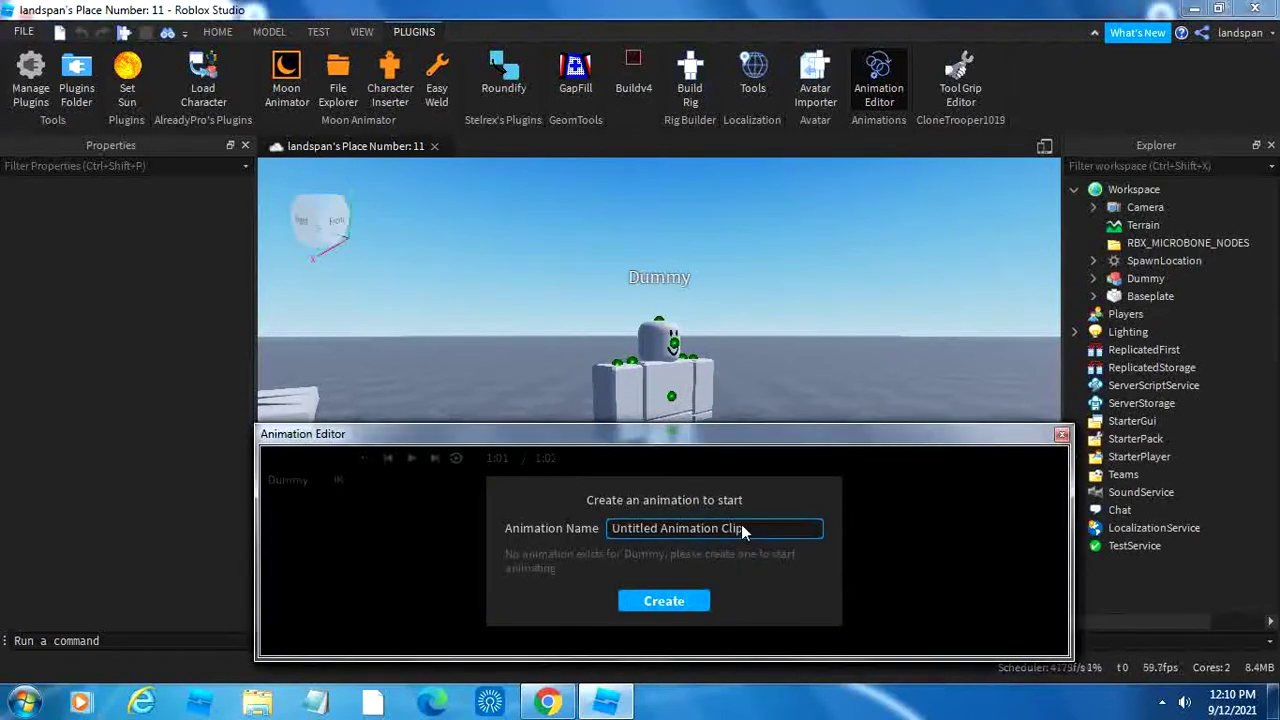
key("BackSpace")
key("BackSpace")
key("BackSpace")
key("BackSpace")
key("BackSpace")
key("BackSpace")
key("BackSpace")
key("BackSpace")
key("BackSpace")
key("BackSpace")
key("BackSpace")
key("BackSpace")
key("BackSpace")
key("BackSpace")
key("BackSpace")
key("BackSpace")
key("BackSpace")
key("BackSpace")
key("BackSpace")
key("BackSpace")
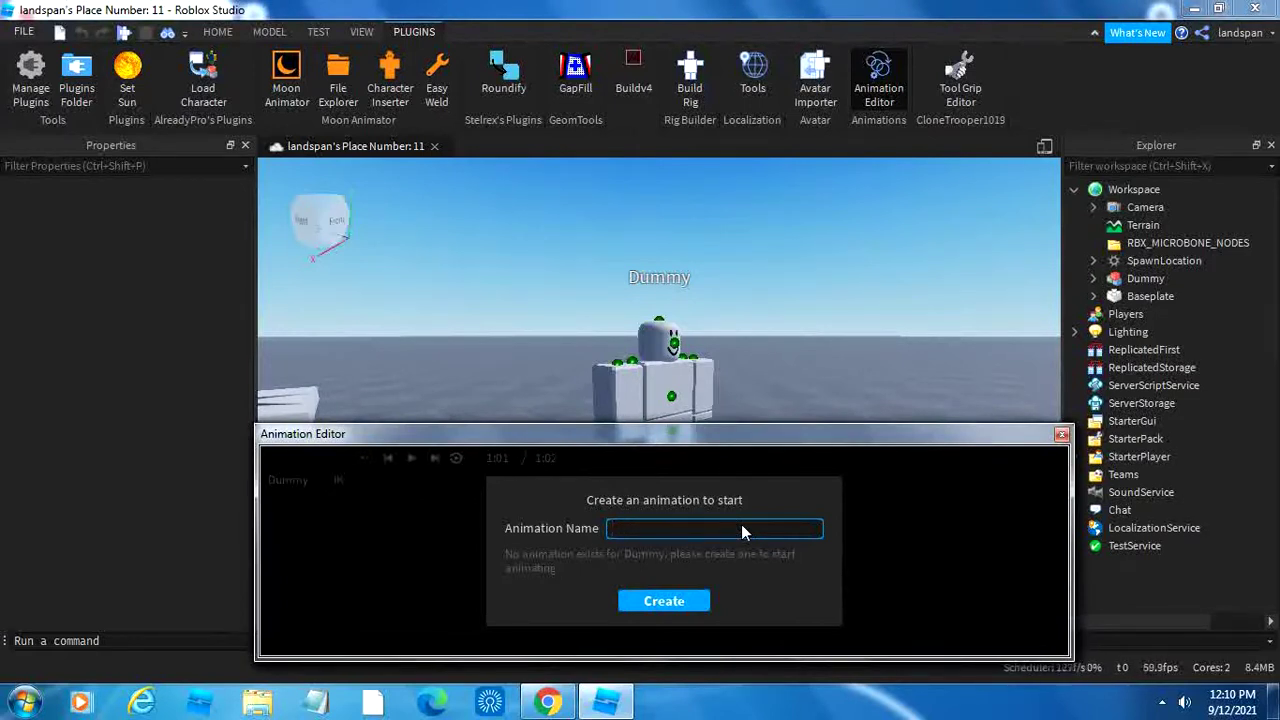
type("wave")
key("BackSpace")
key("BackSpace")
key("BackSpace")
key("BackSpace")
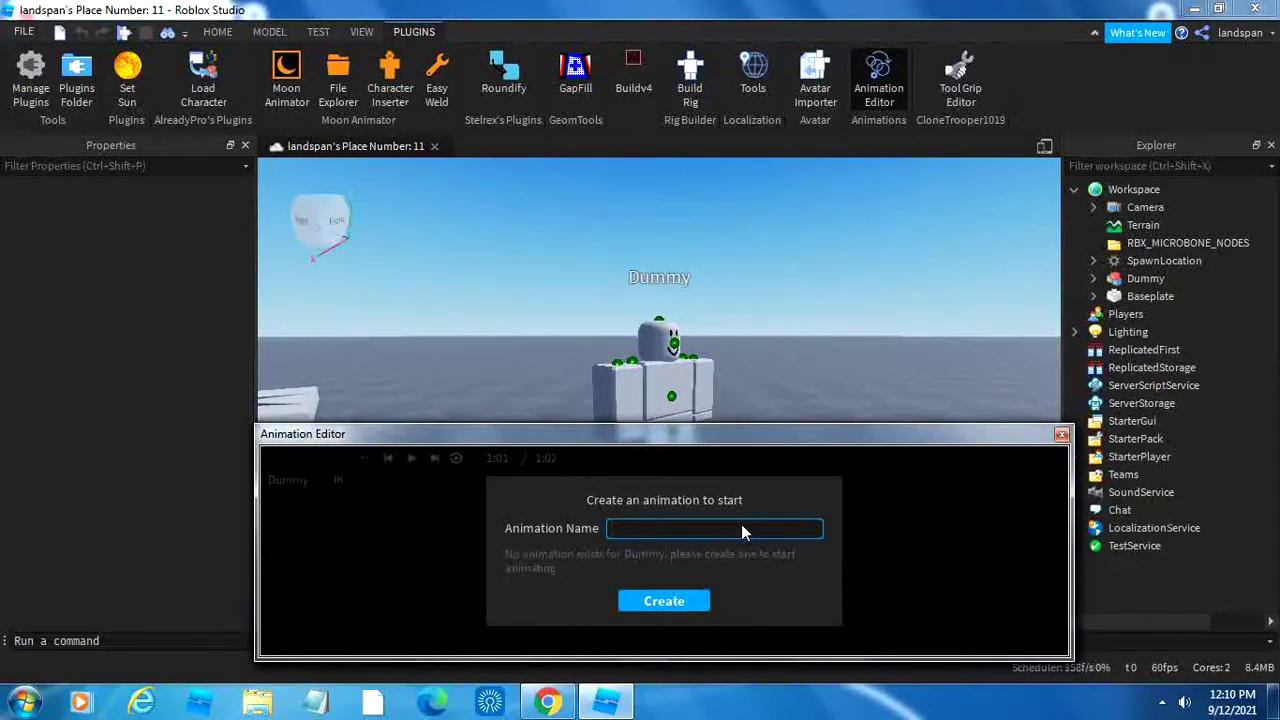
type("nod")
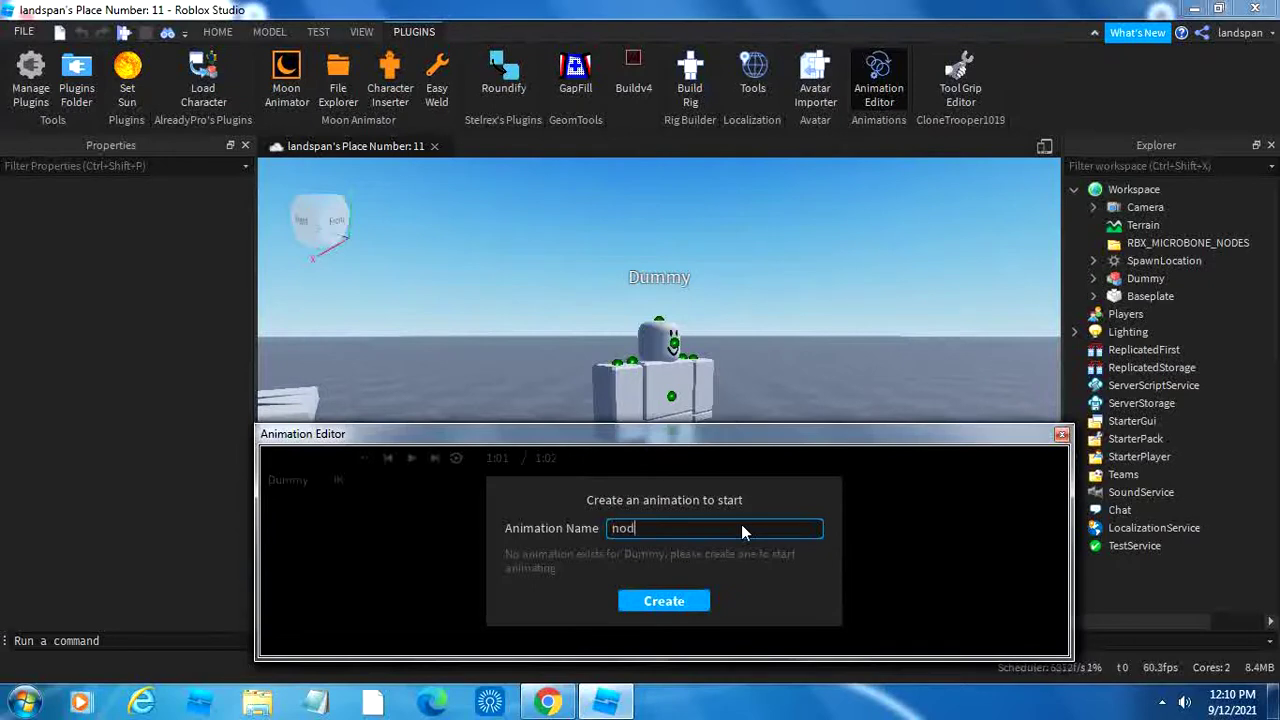
Create the nod animation and scrub its empty timeline between 0:00 and 0:01.
left_click(666, 600)
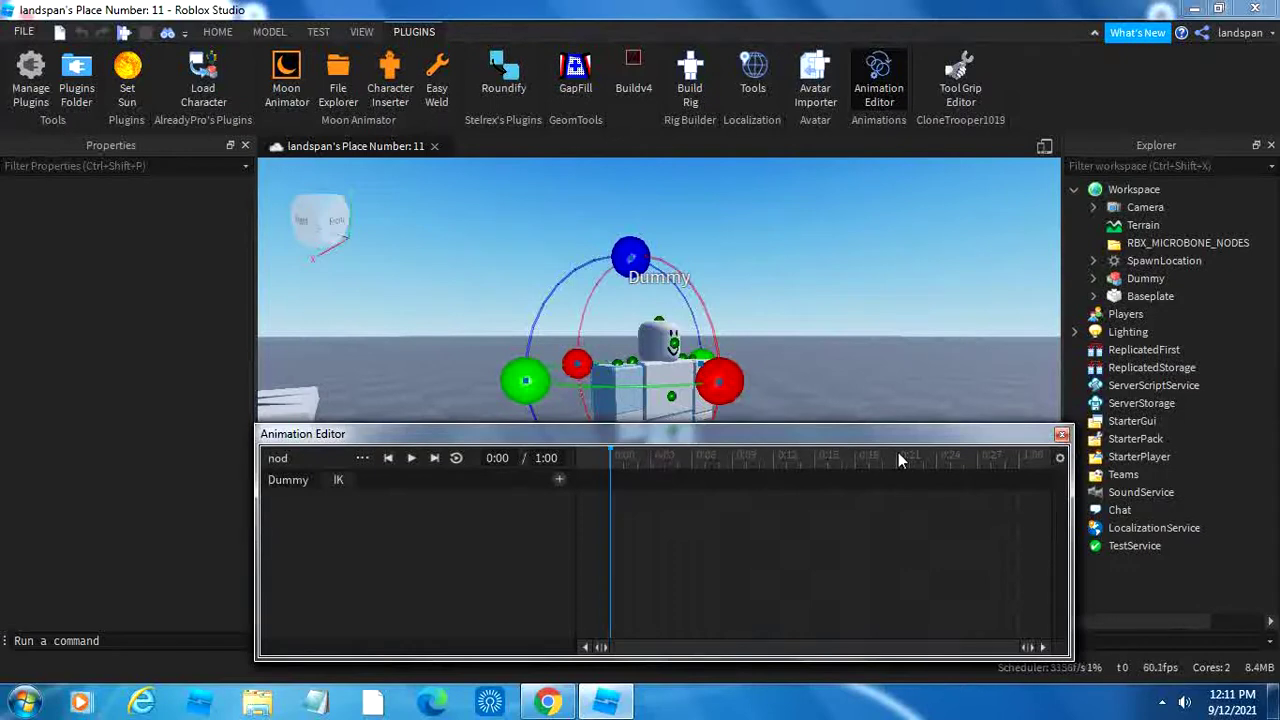
left_click(624, 457)
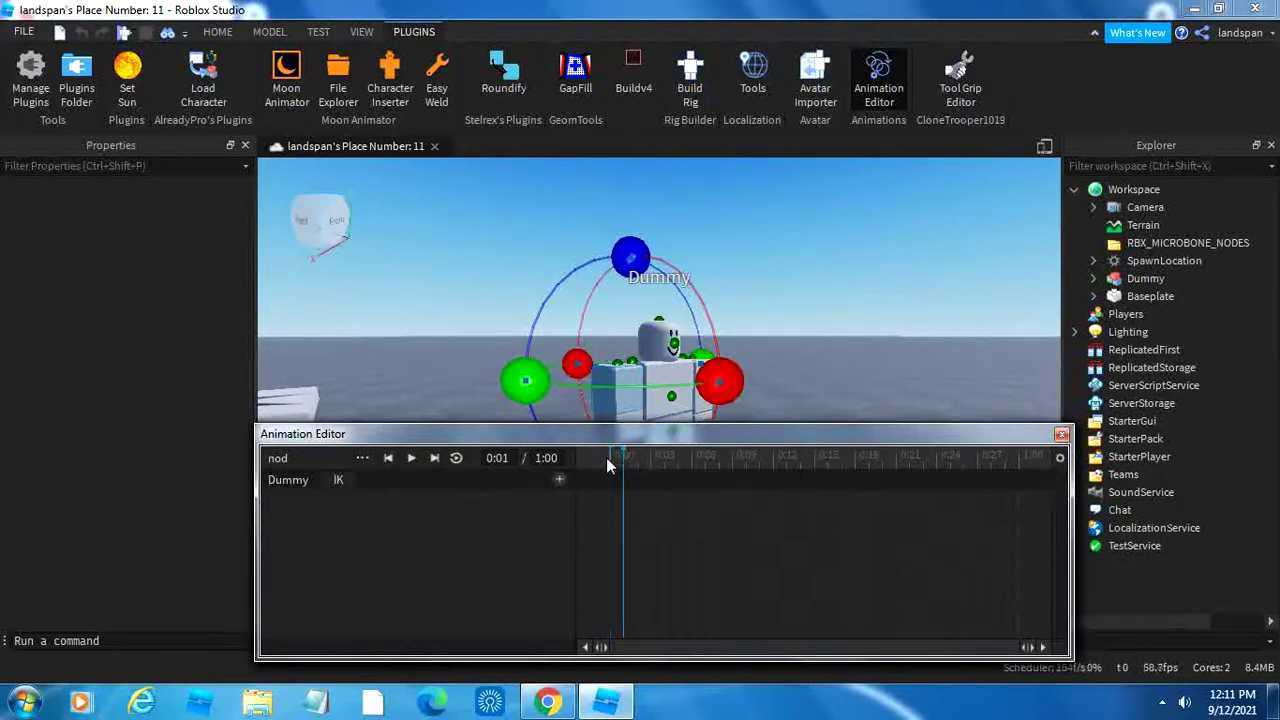
left_click(616, 463)
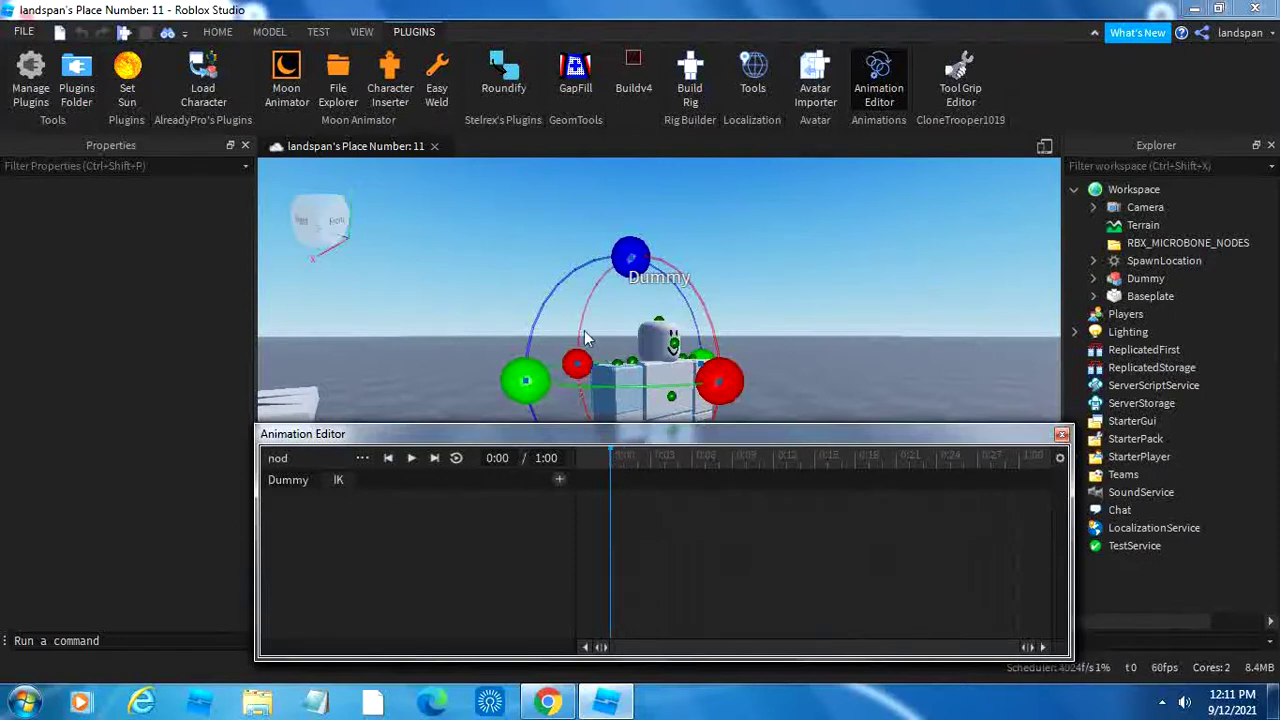
Drag the Animation Editor panel lower while orbiting and zooming around the Dummy.
left_click_drag(508, 434, 505, 458)
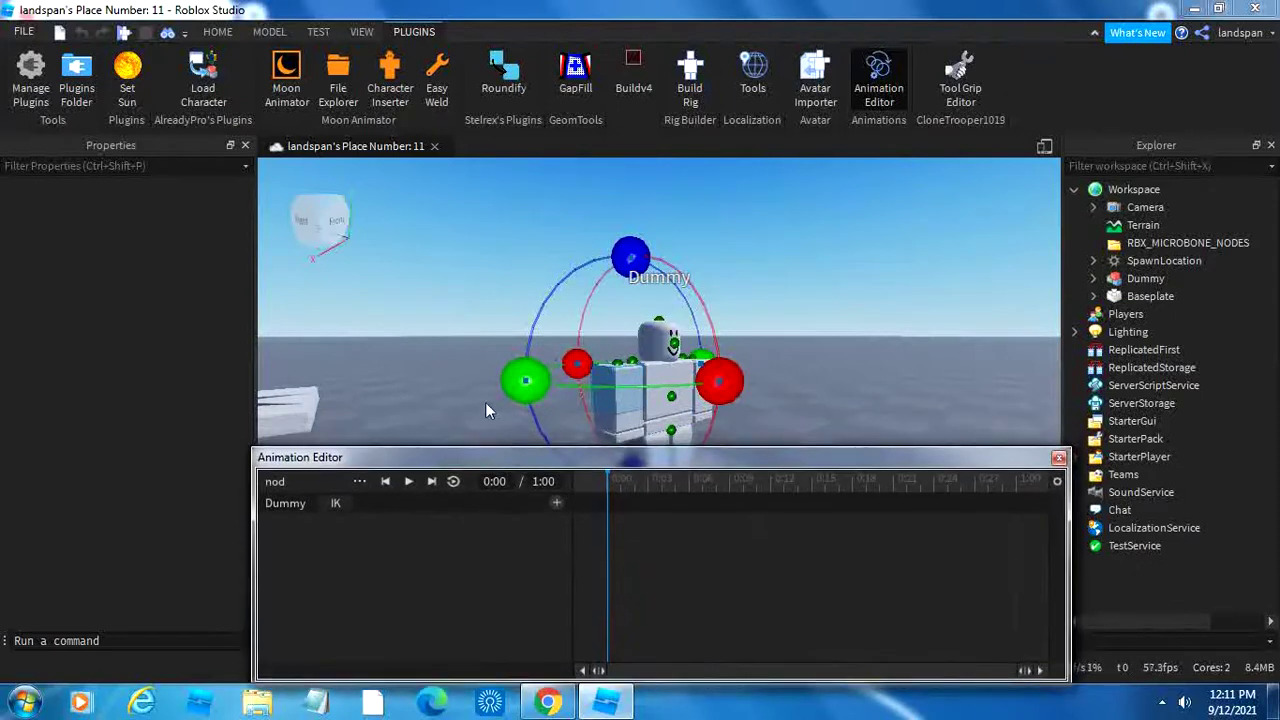
right_click_drag(485, 402, 488, 401)
scroll(488, 401, "down", 5)
scroll(499, 404, "up", 5)
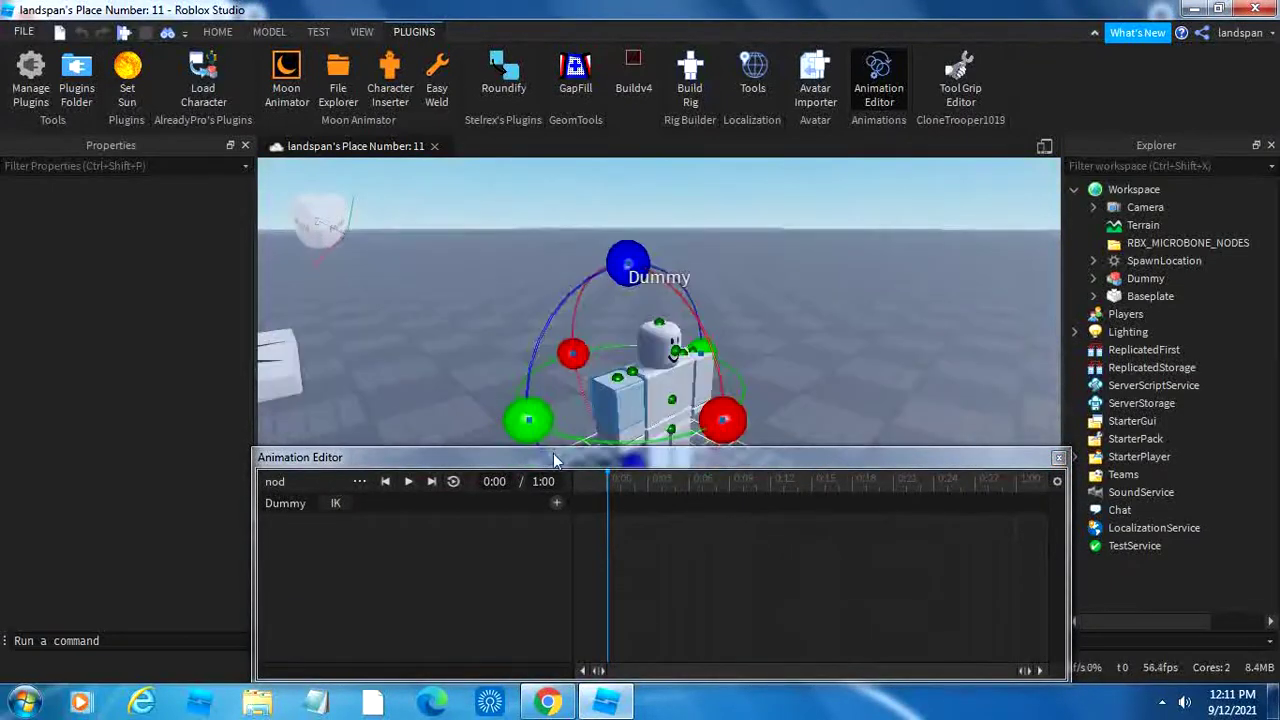
left_click_drag(553, 458, 563, 518)
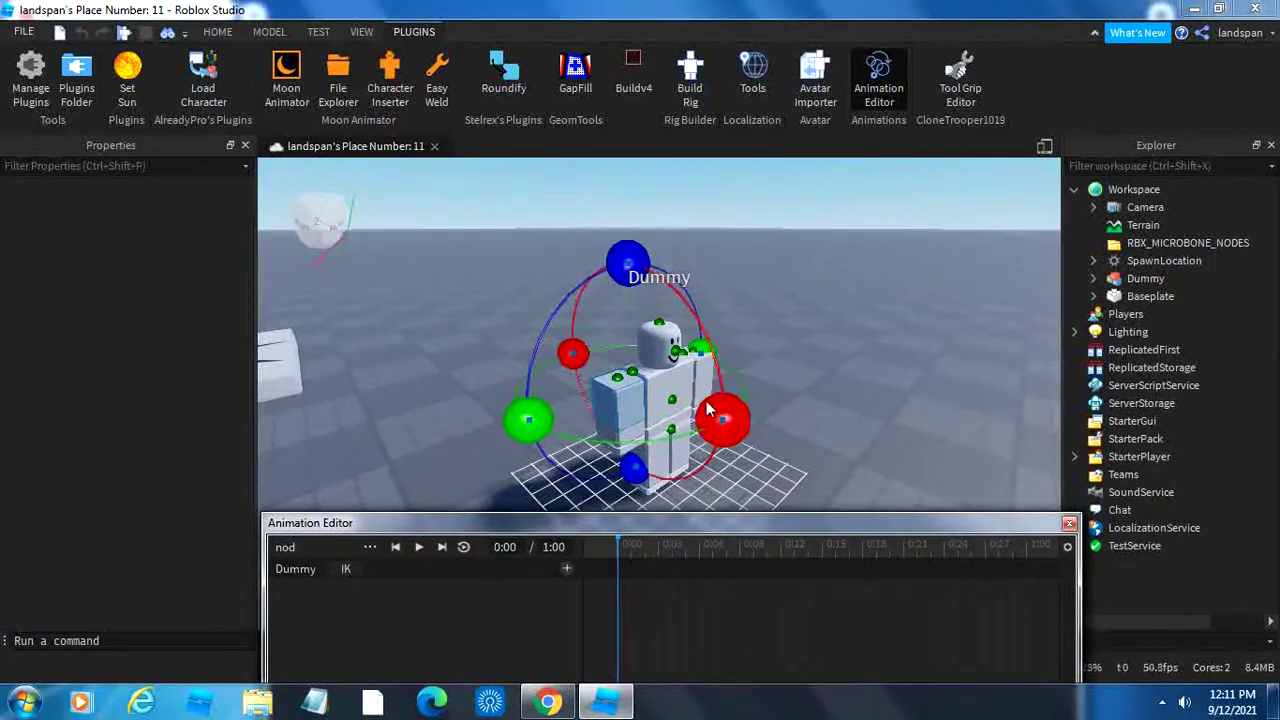
Select the Dummy's head joint after trying several body parts.
left_click(675, 395)
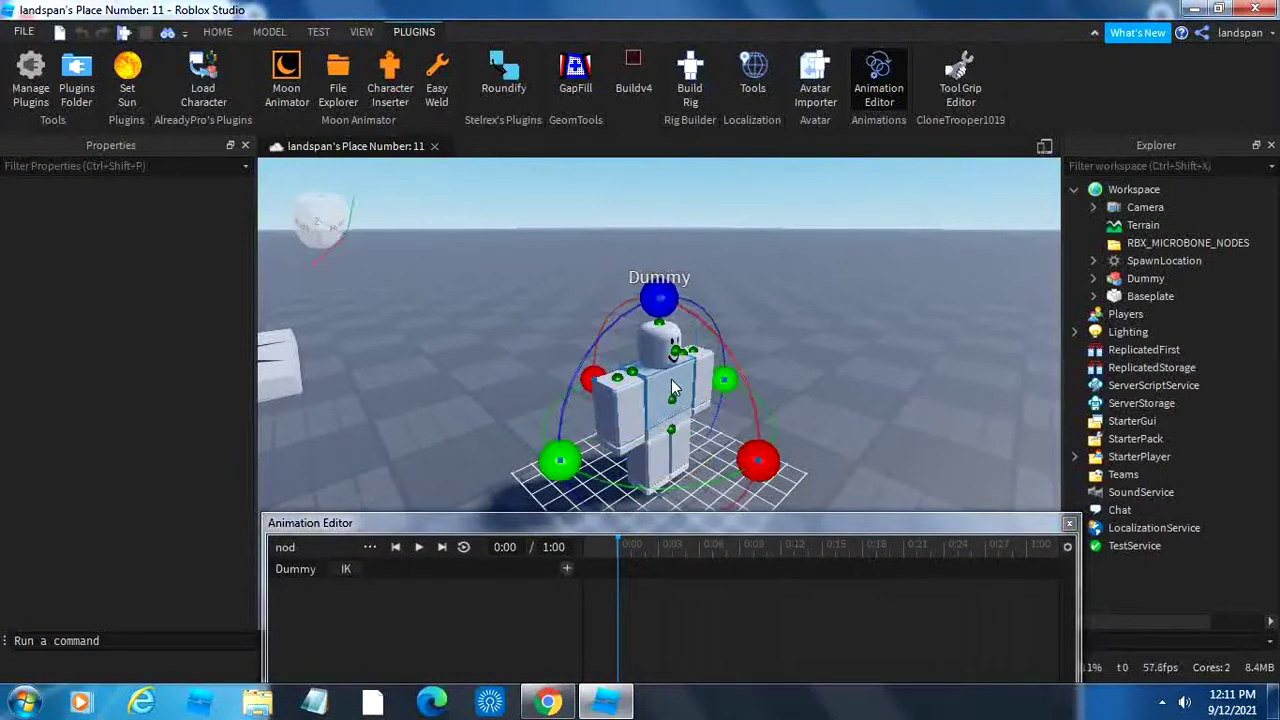
left_click(680, 350)
left_click(672, 432)
left_click(660, 470)
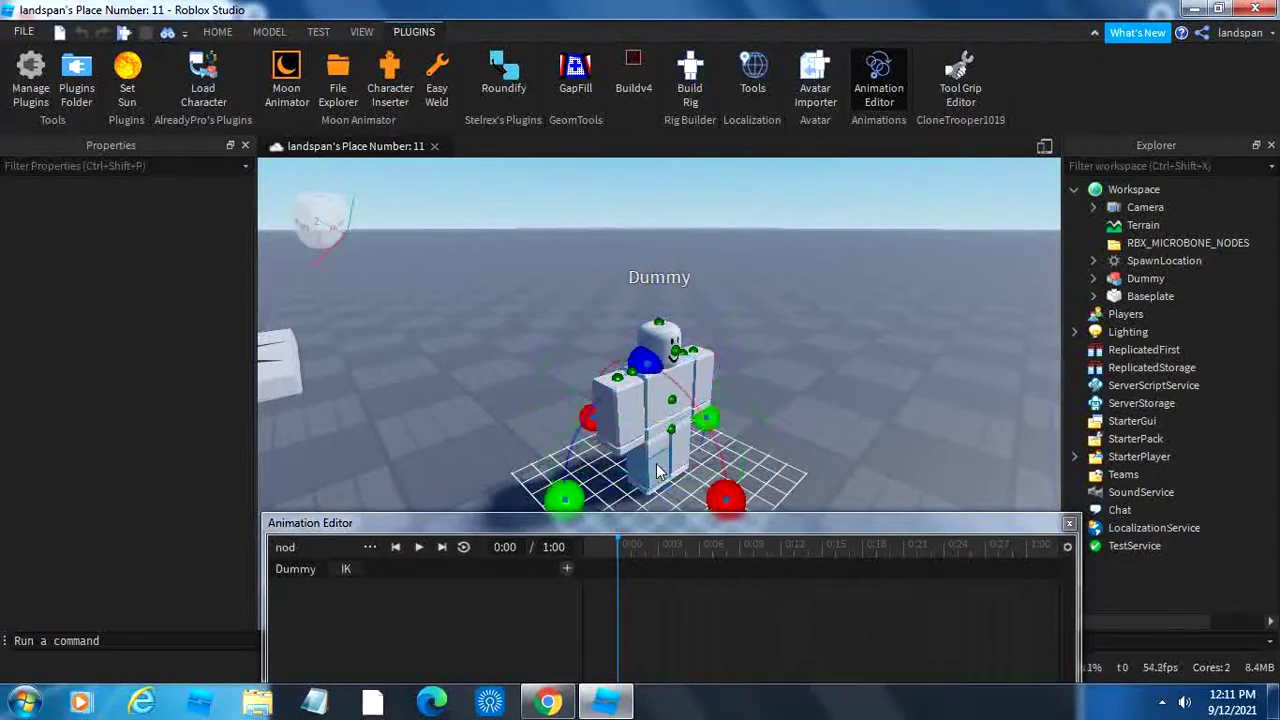
left_click(657, 452)
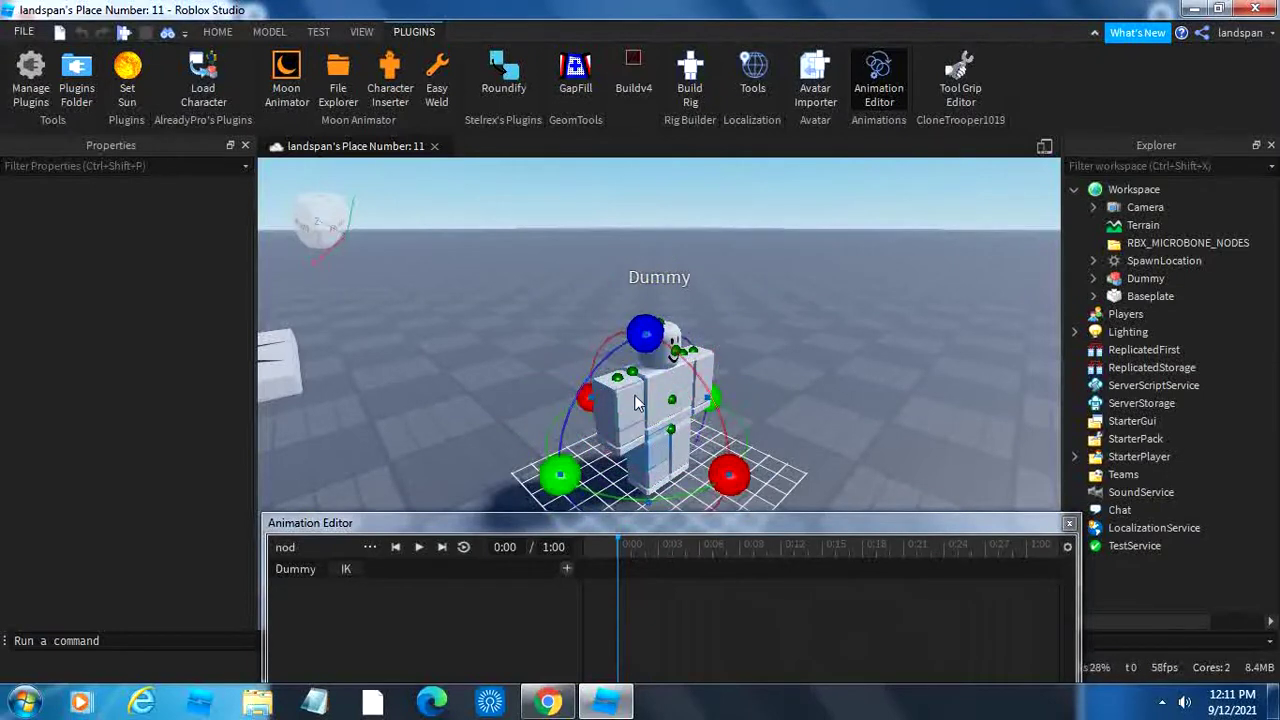
left_click(678, 348)
left_click(680, 348)
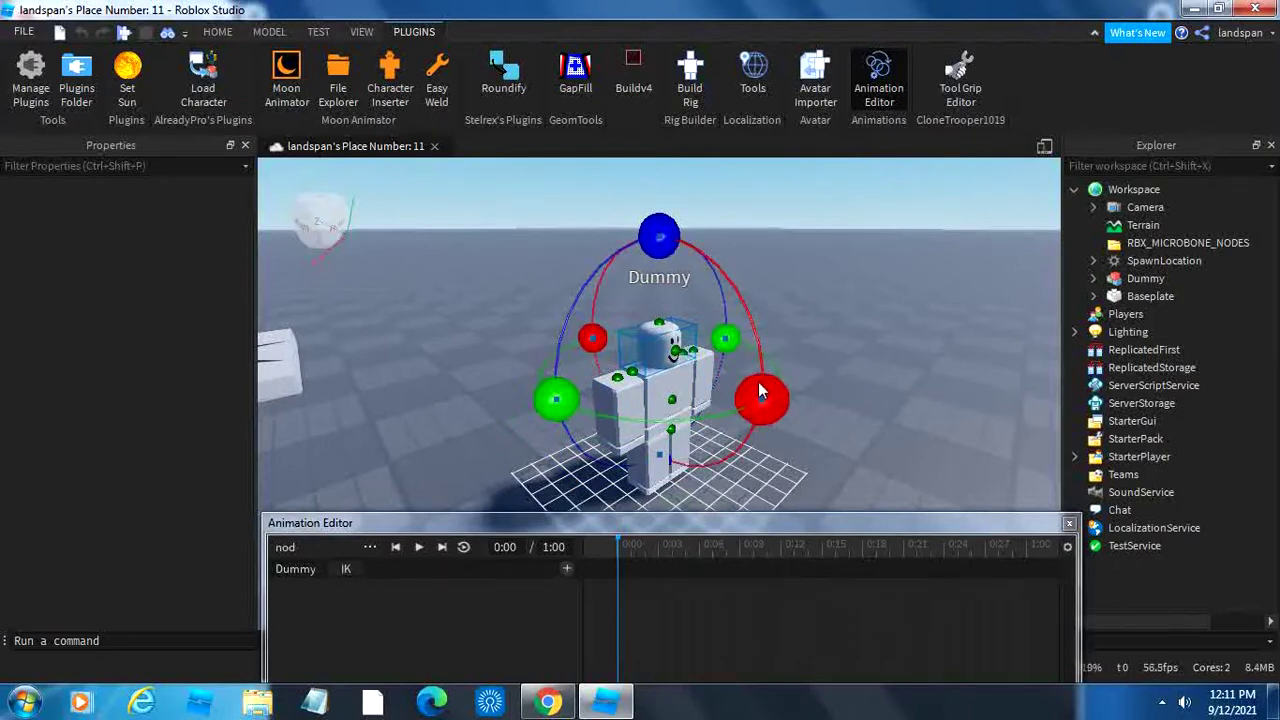
Tilt the head with the red rotate ring to key it at 0:00, then move to 0:01.
left_click_drag(758, 387, 750, 314)
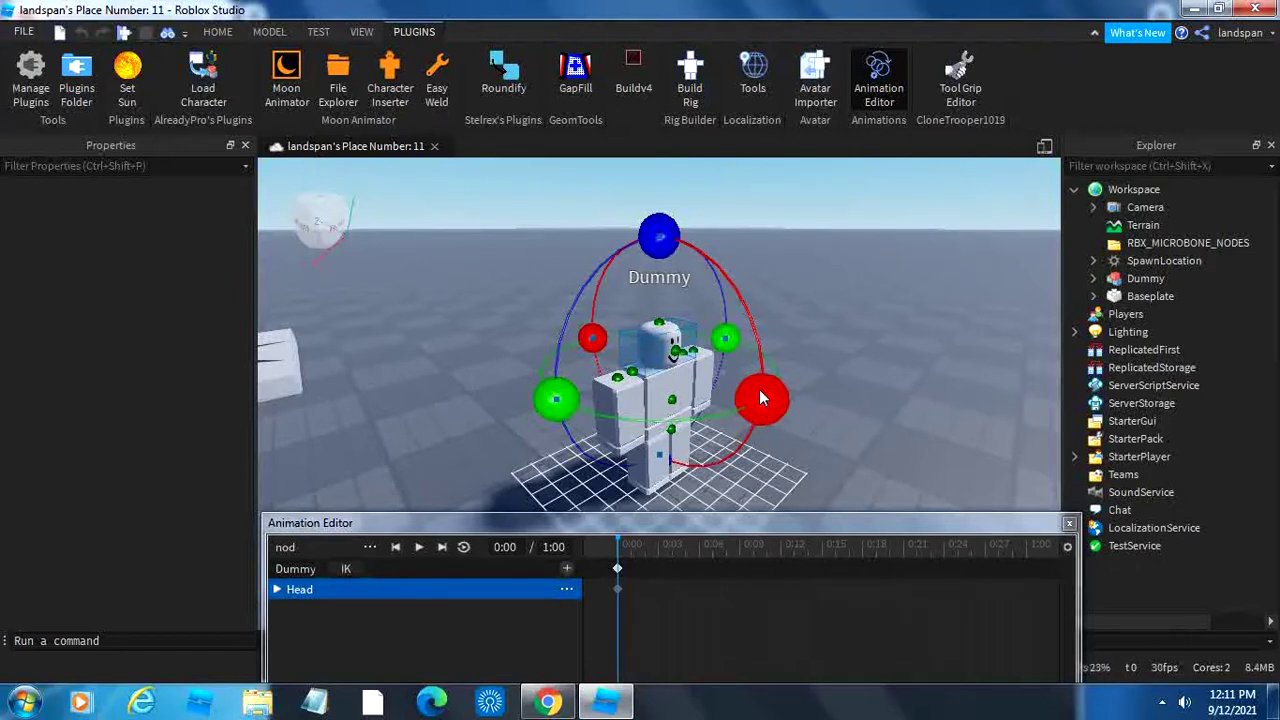
left_click_drag(760, 398, 686, 249)
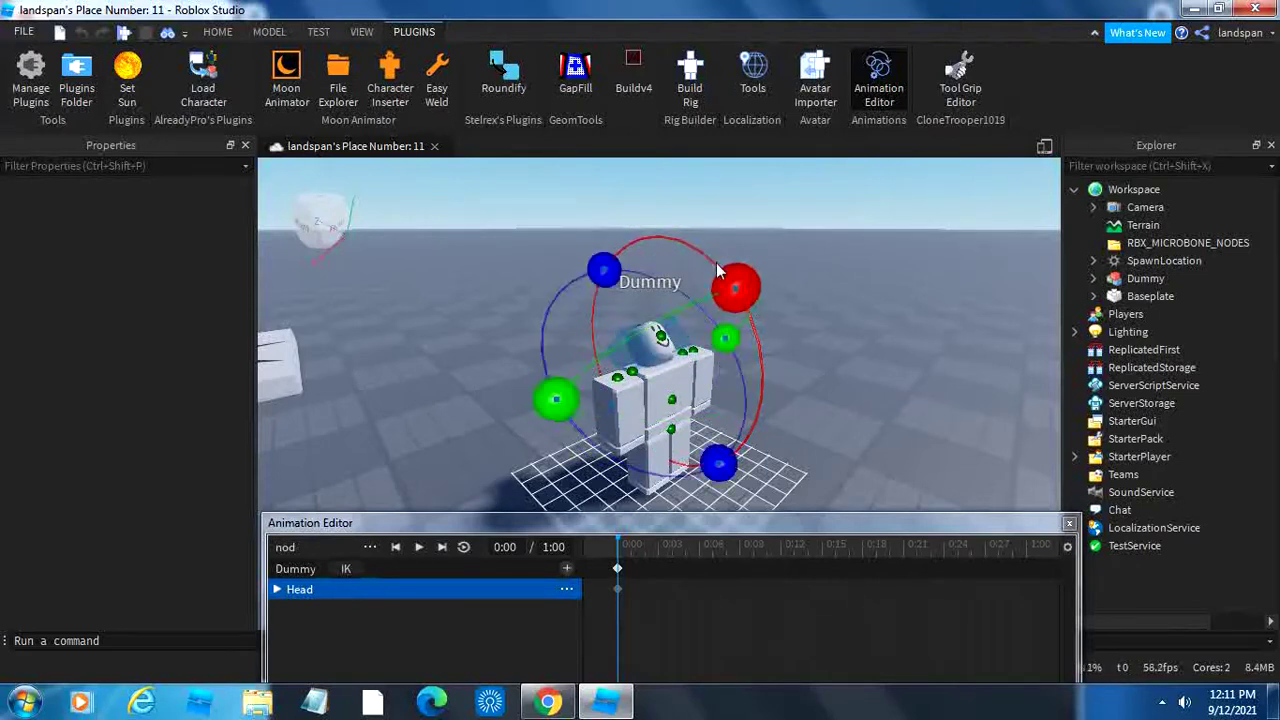
left_click_drag(736, 288, 738, 417)
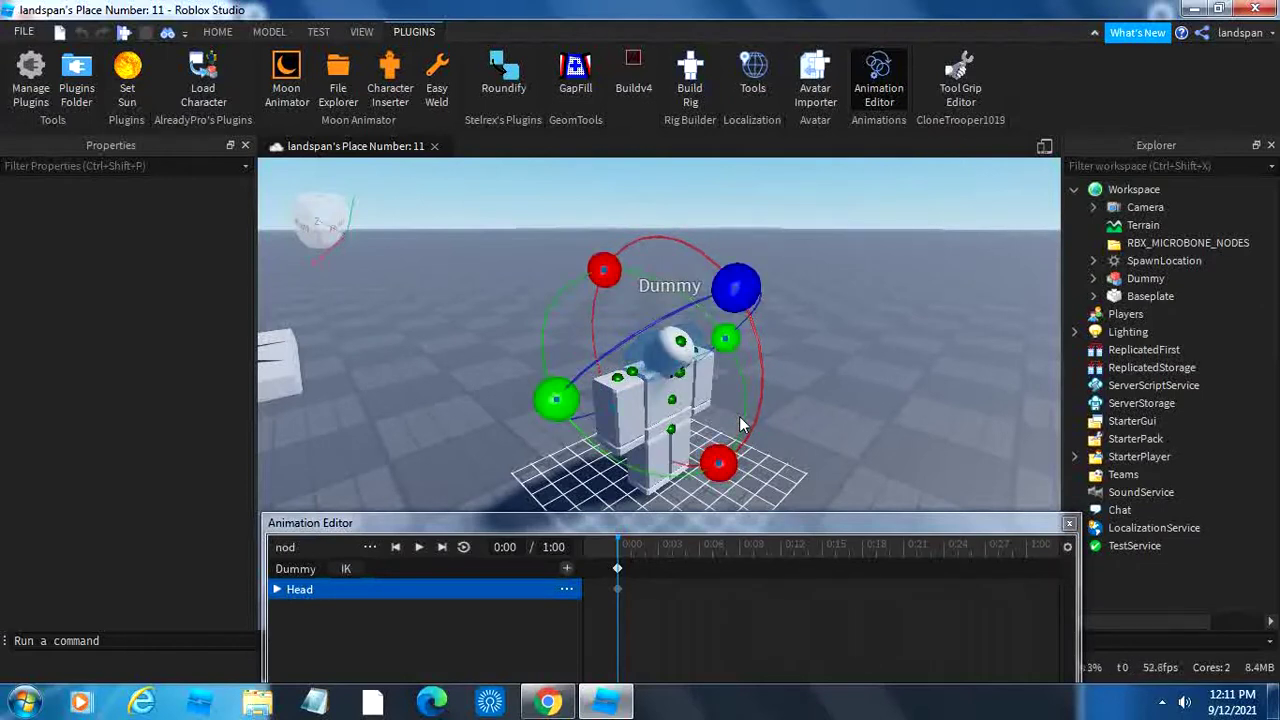
left_click(628, 548)
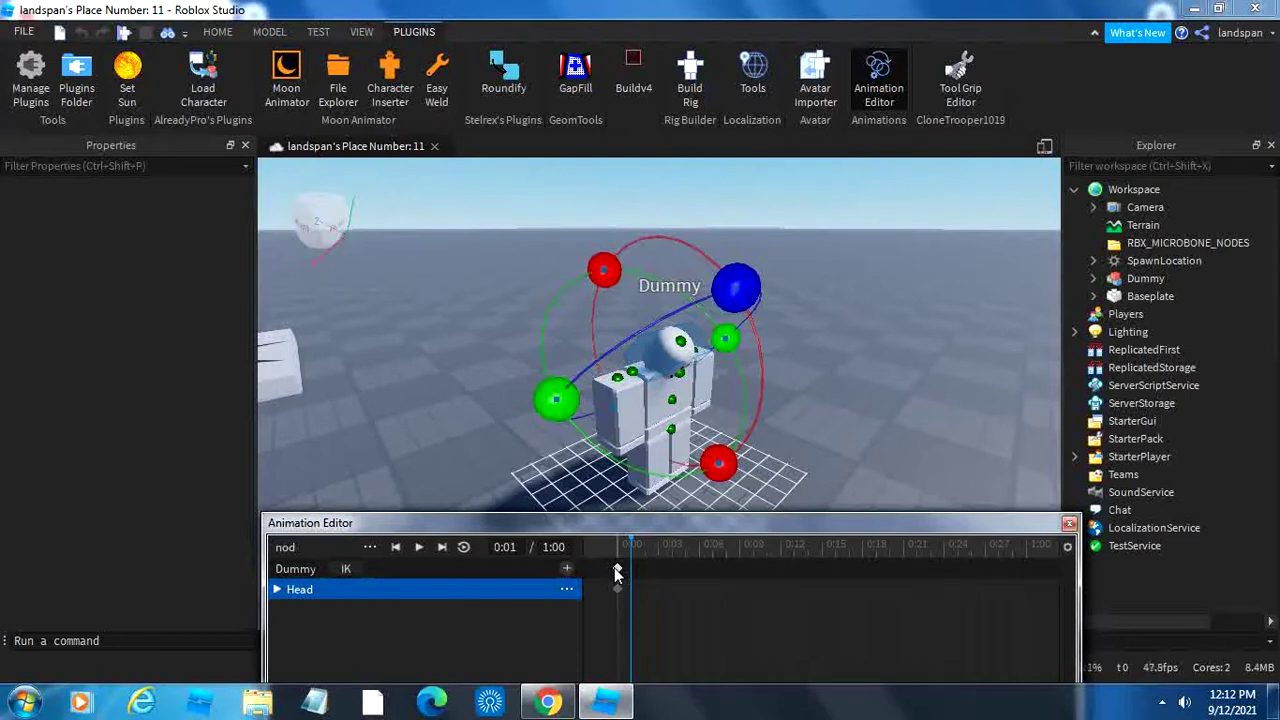
Set the playhead to 0:15 and tilt the Dummy's head to key a second pose.
left_click_drag(640, 546, 955, 528)
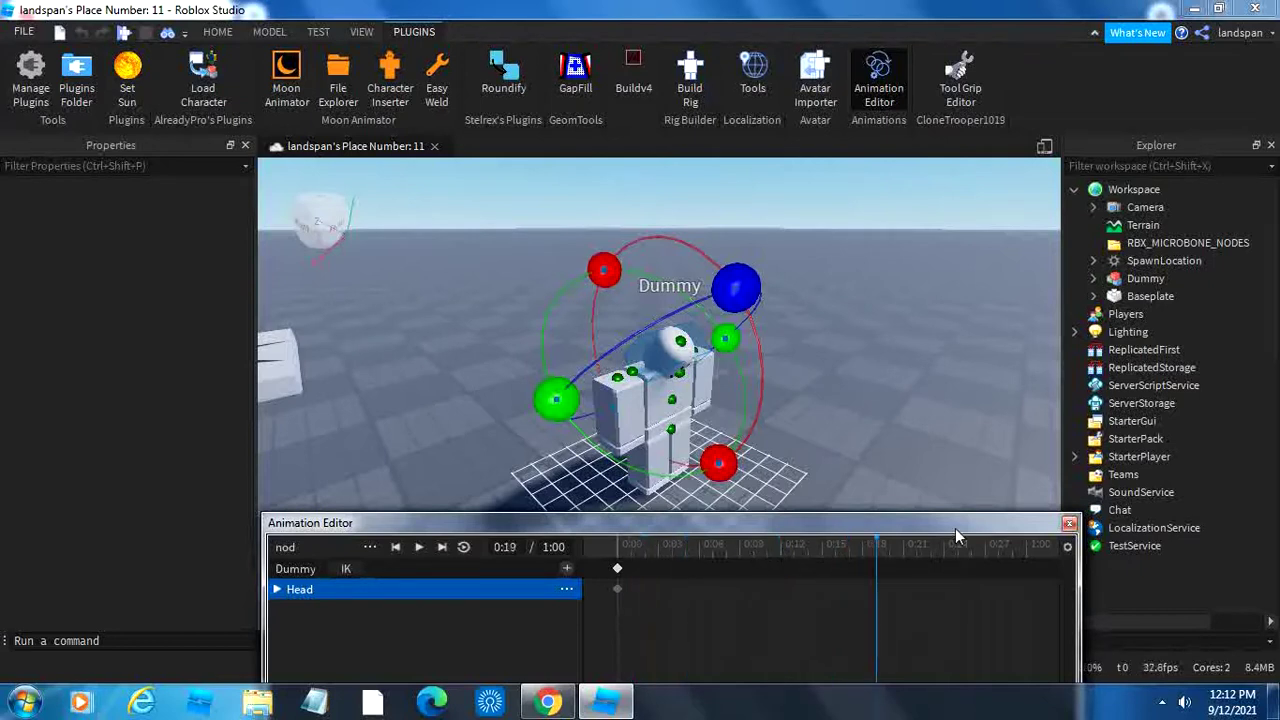
left_click(1020, 546)
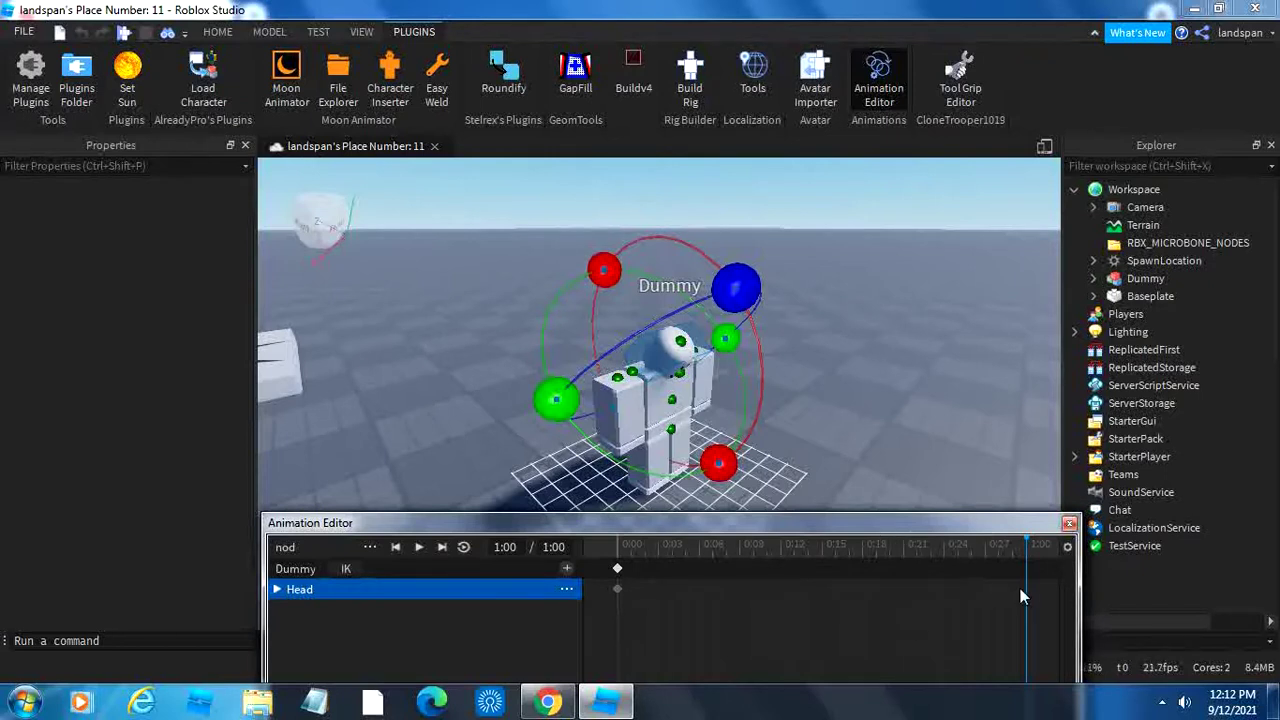
left_click(988, 545)
left_click(944, 545)
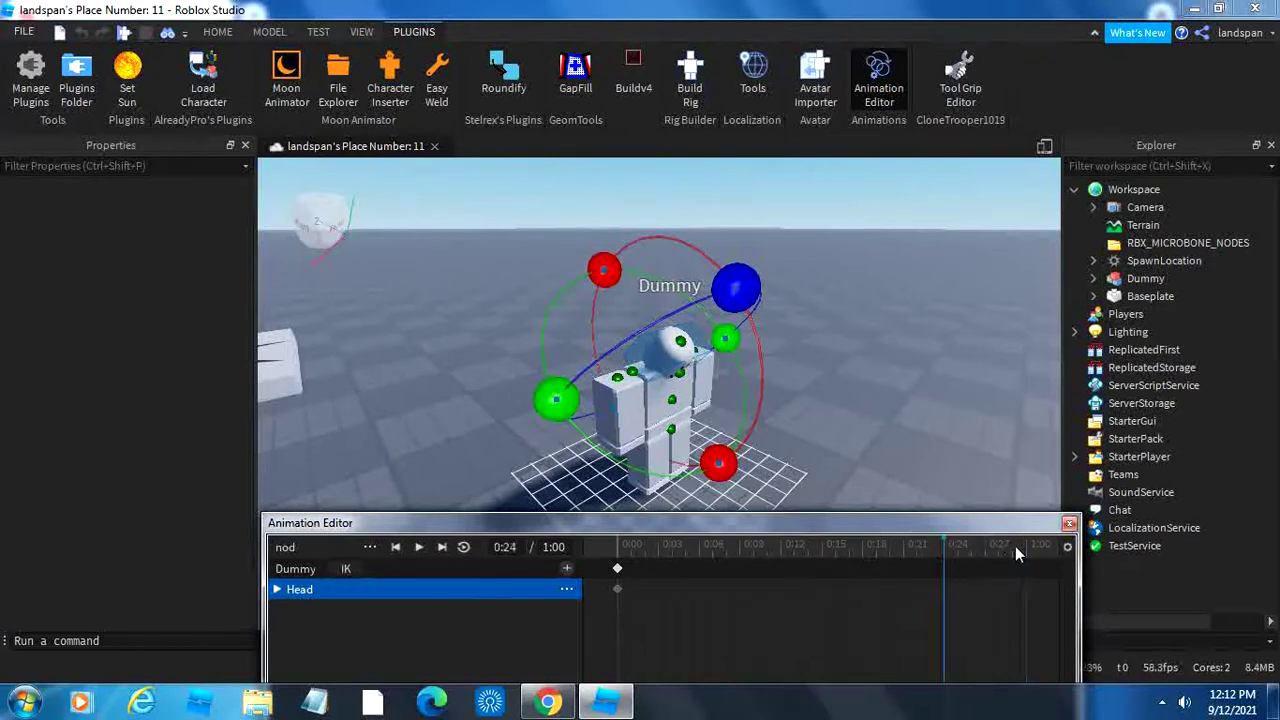
left_click(738, 545)
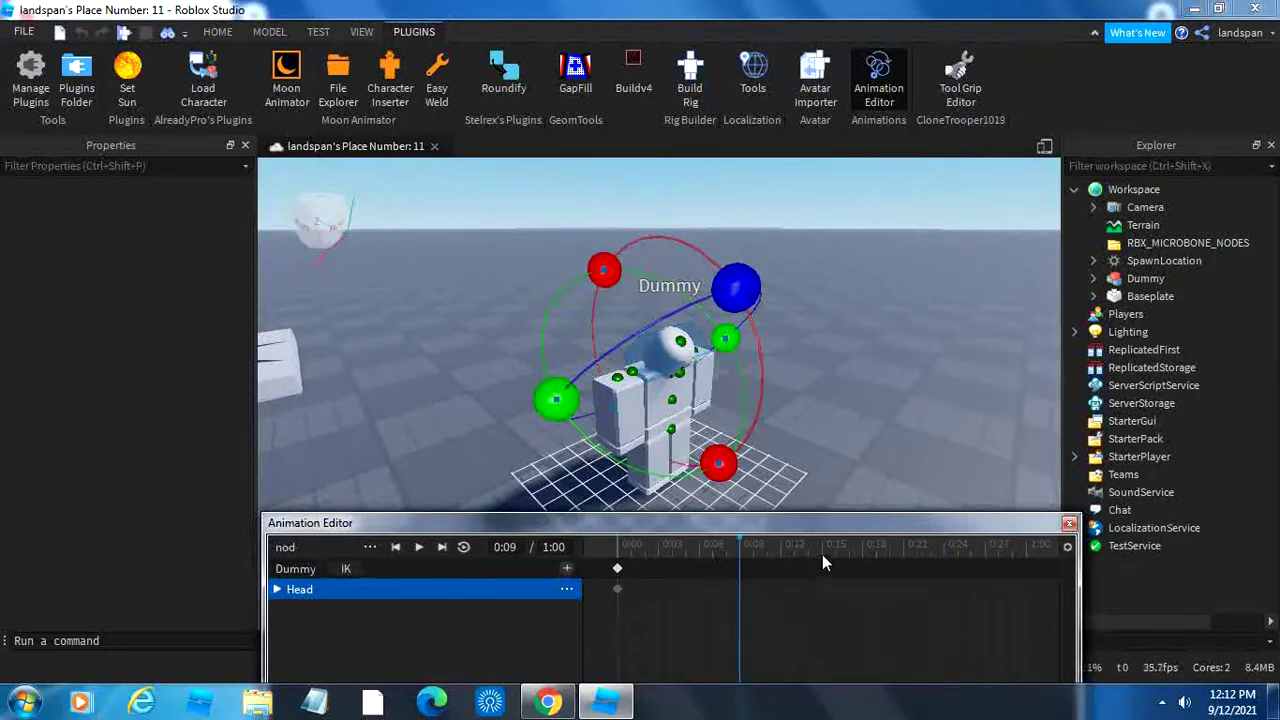
left_click(822, 555)
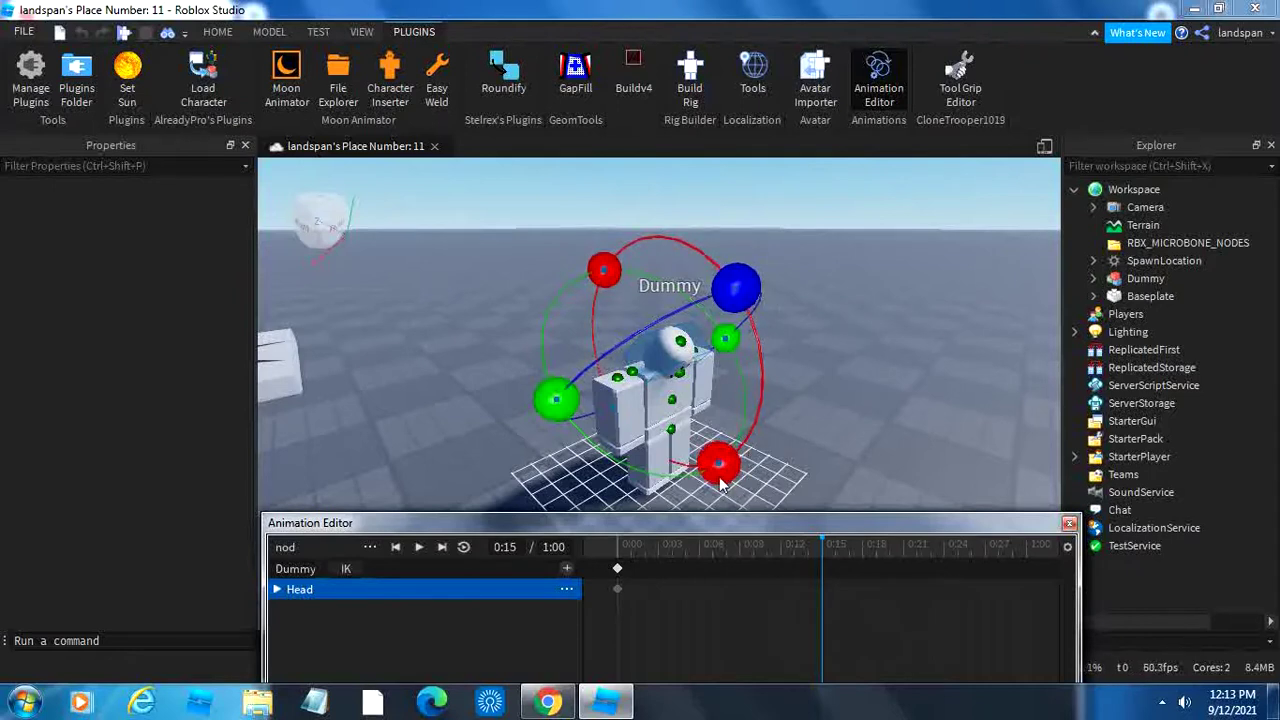
left_click_drag(720, 465, 740, 442)
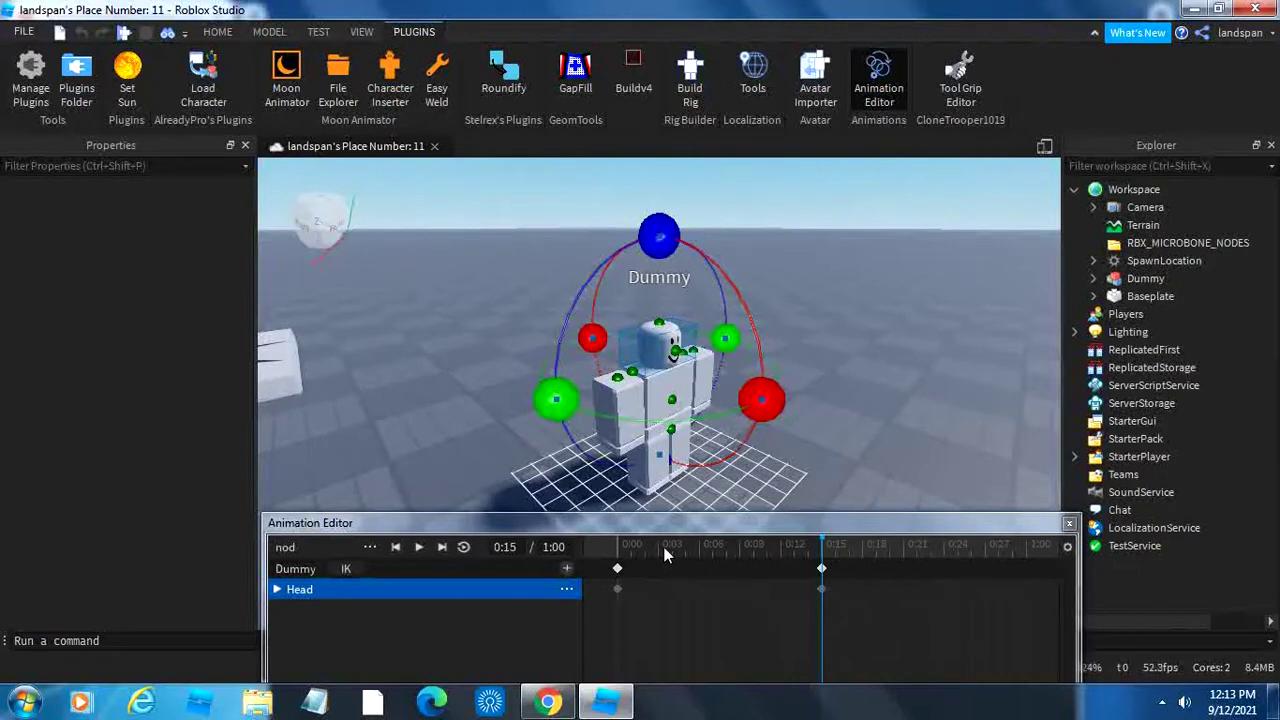
Preview the nod and drag the first Head keyframe later to about 0:04.
left_click(633, 547)
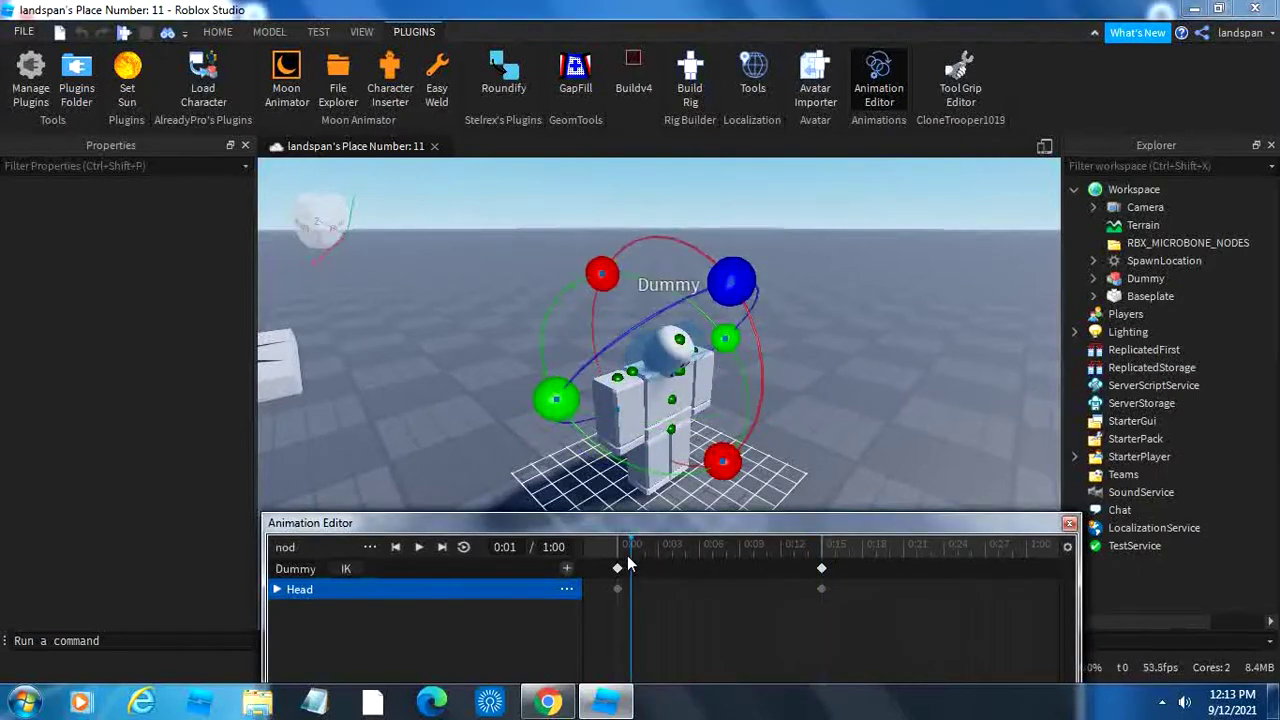
left_click(646, 551)
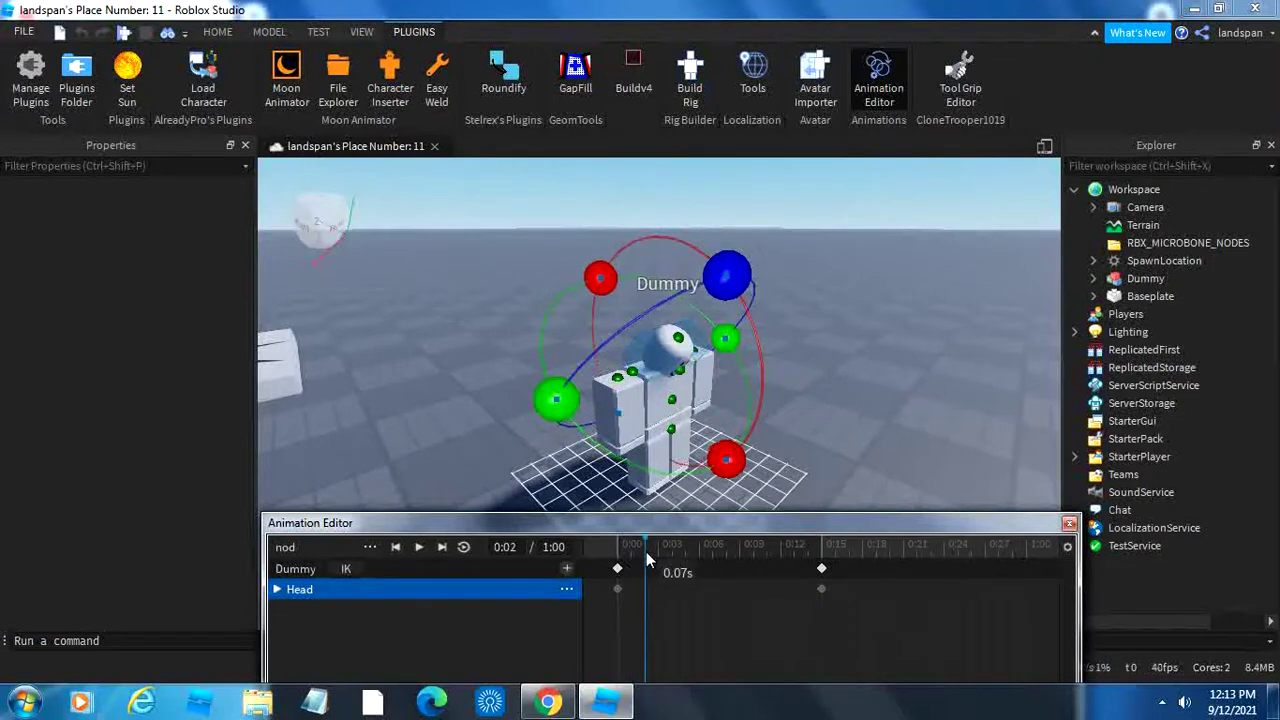
left_click(416, 547)
left_click(417, 548)
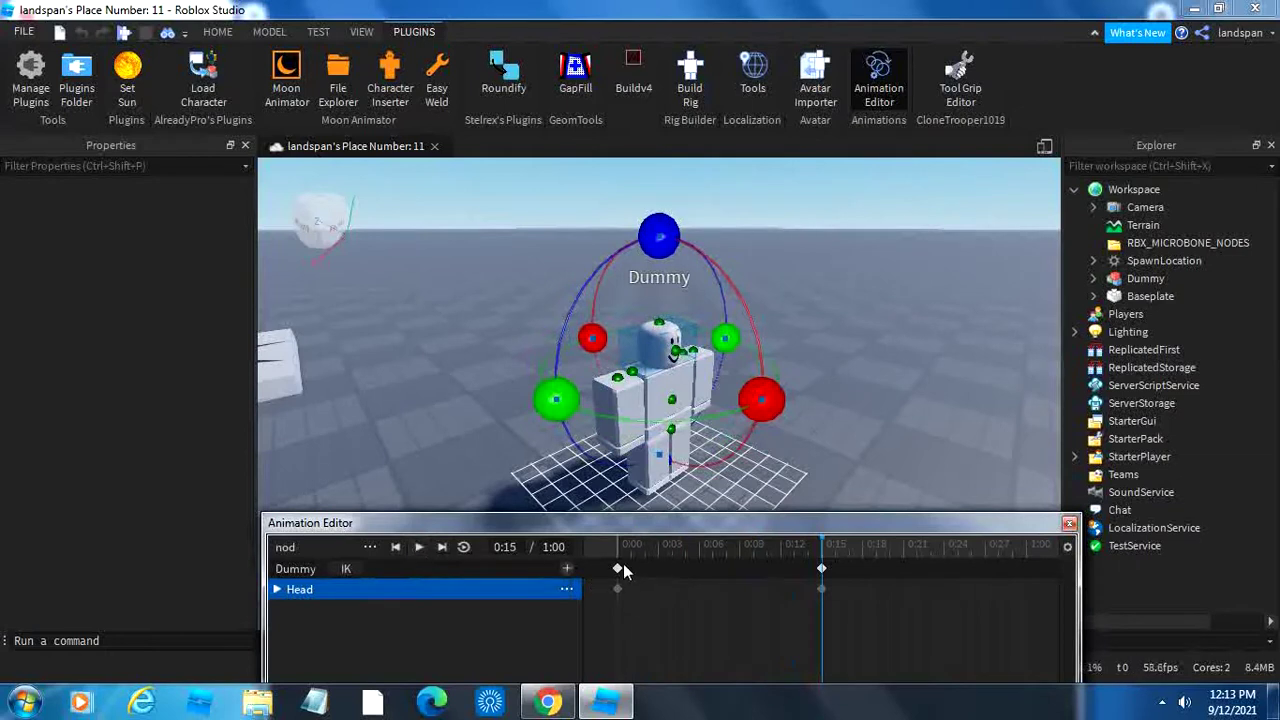
left_click_drag(617, 566, 702, 570)
left_click(418, 555)
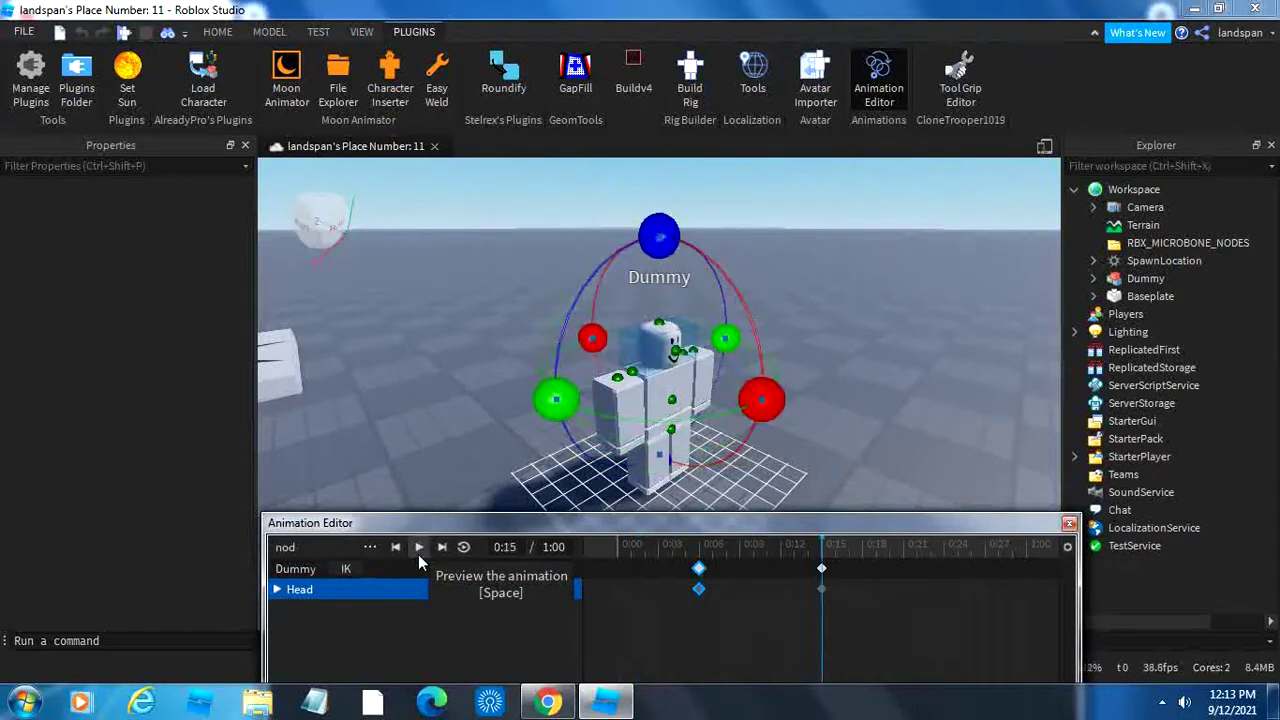
left_click(418, 554)
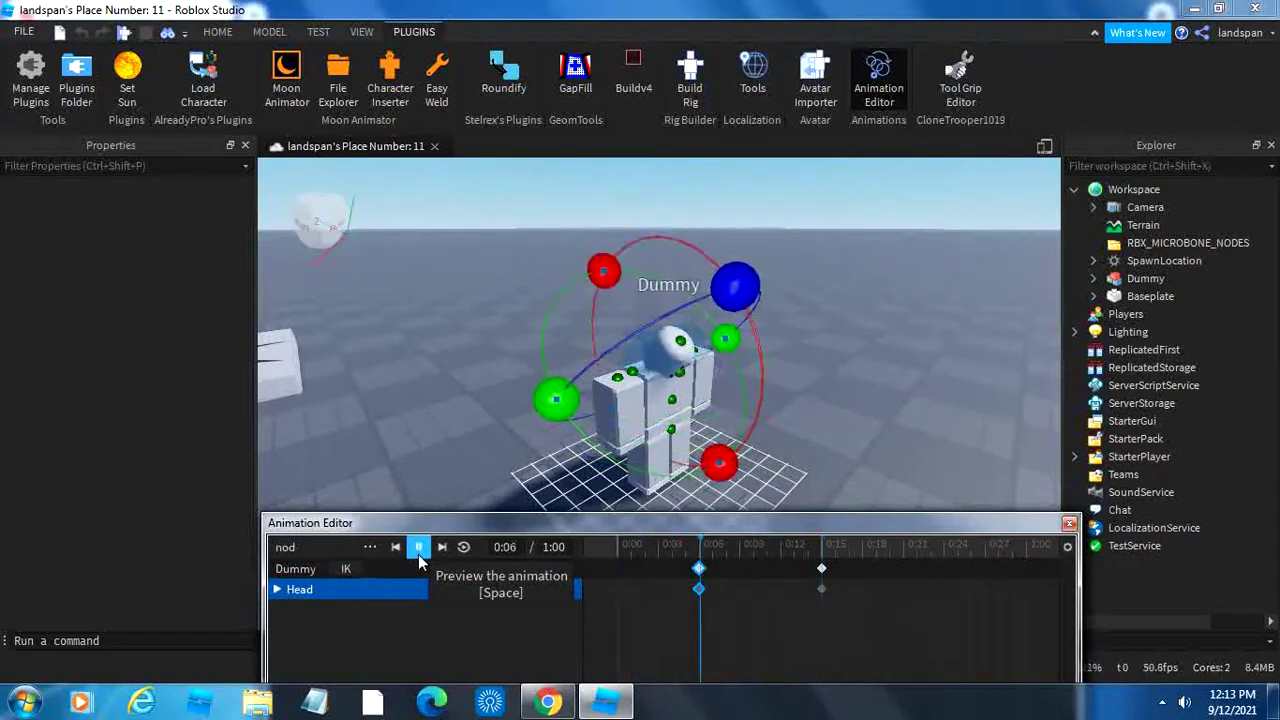
Key a new head pose at 0:00 and preview the finished nod.
left_click(623, 546)
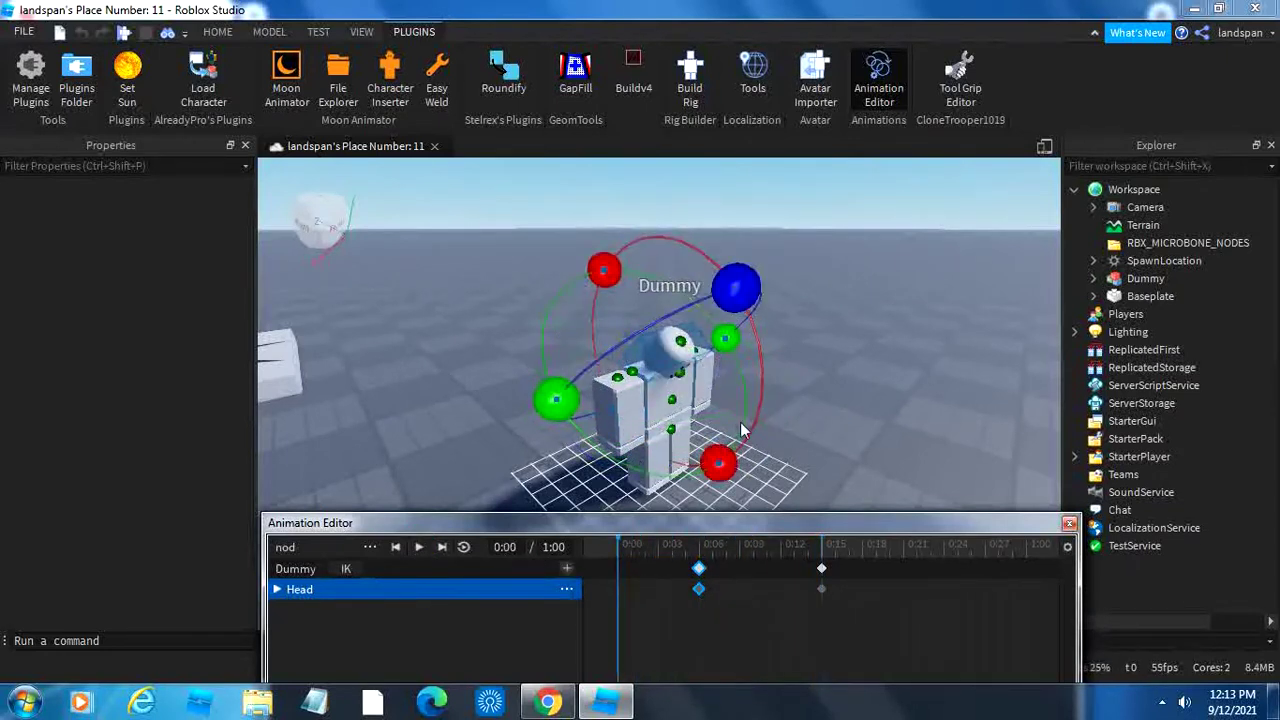
left_click_drag(740, 430, 760, 400)
left_click(420, 547)
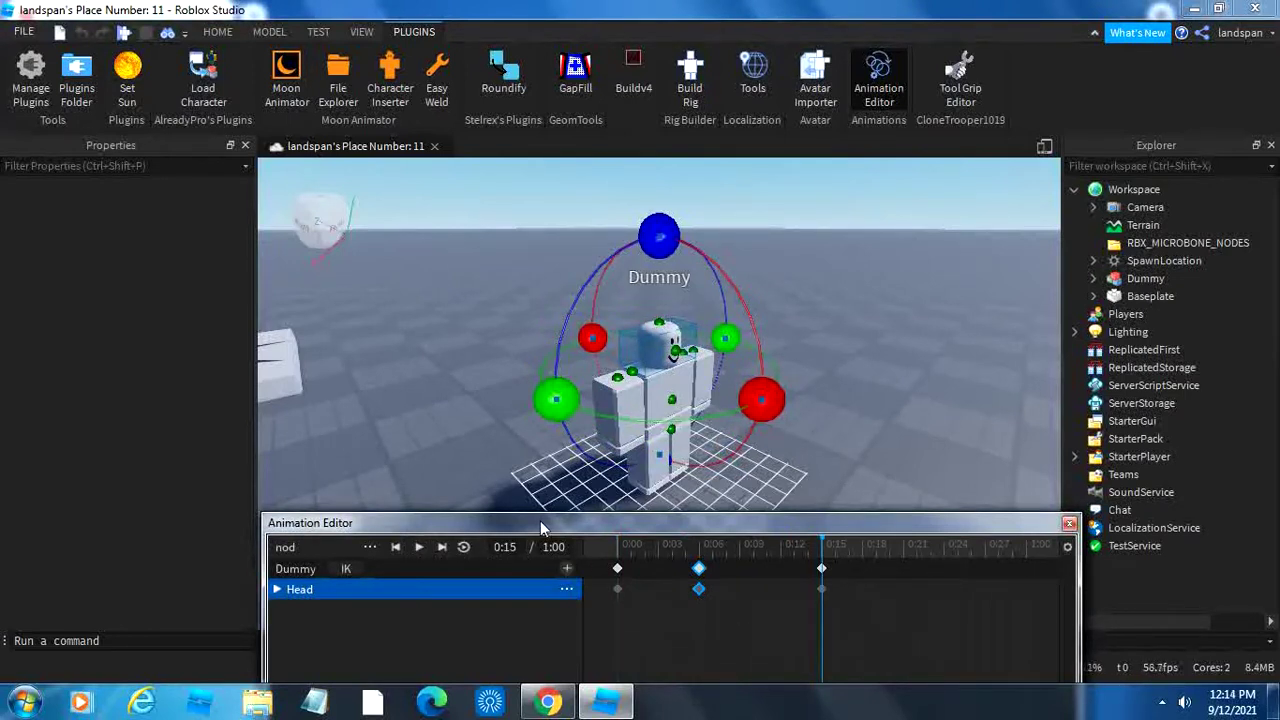
Move the Animation Editor higher and choose Export from its '...' menu for the nod animation.
left_click(371, 549)
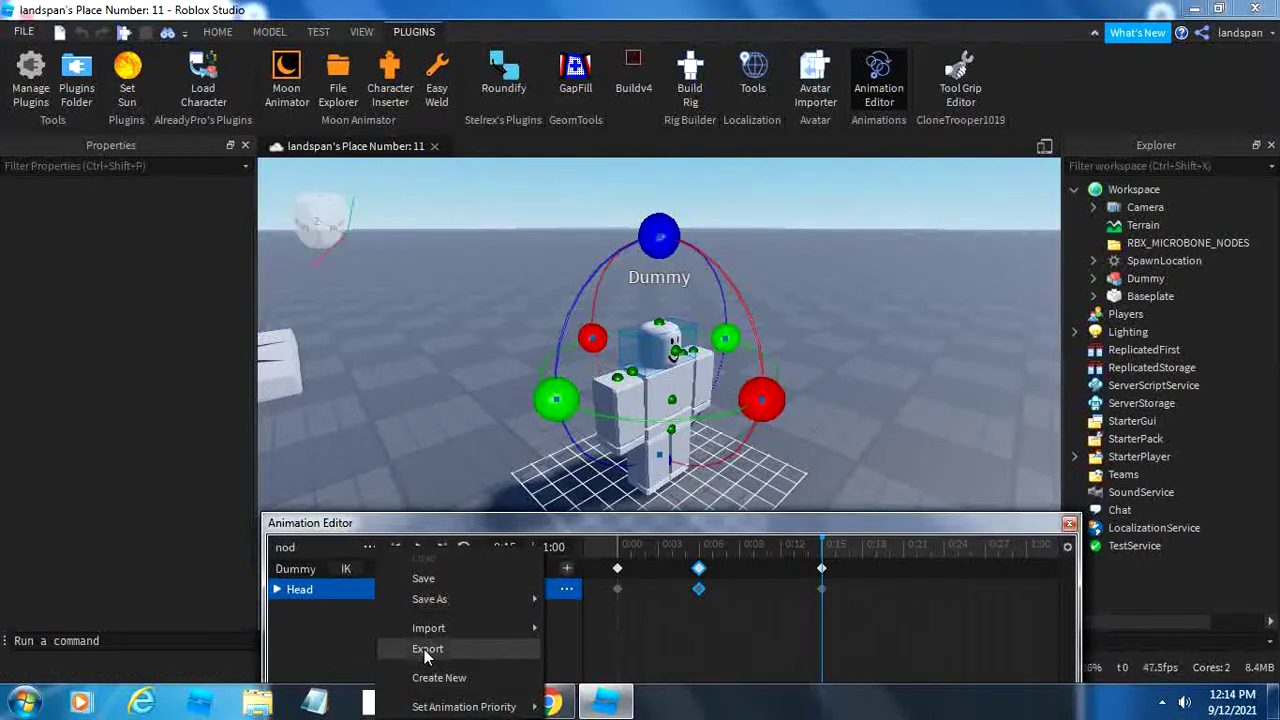
left_click(424, 649)
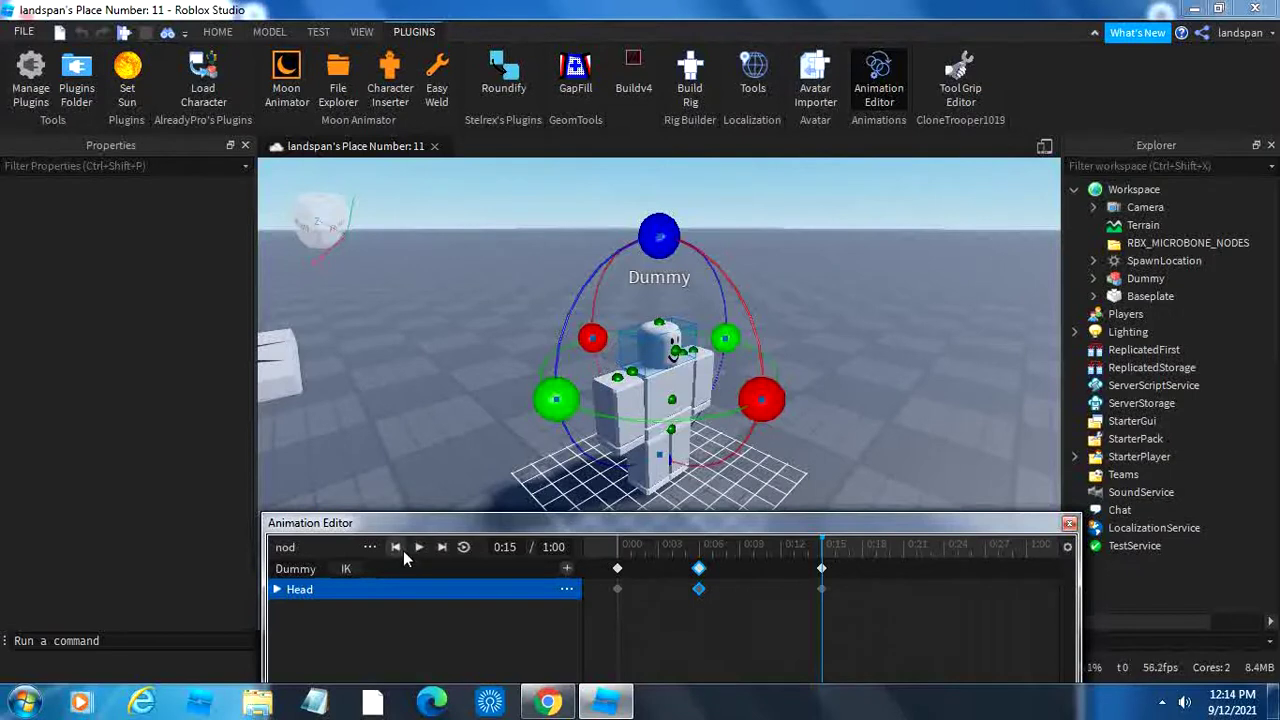
left_click(369, 547)
left_click(411, 646)
left_click_drag(562, 527, 590, 510)
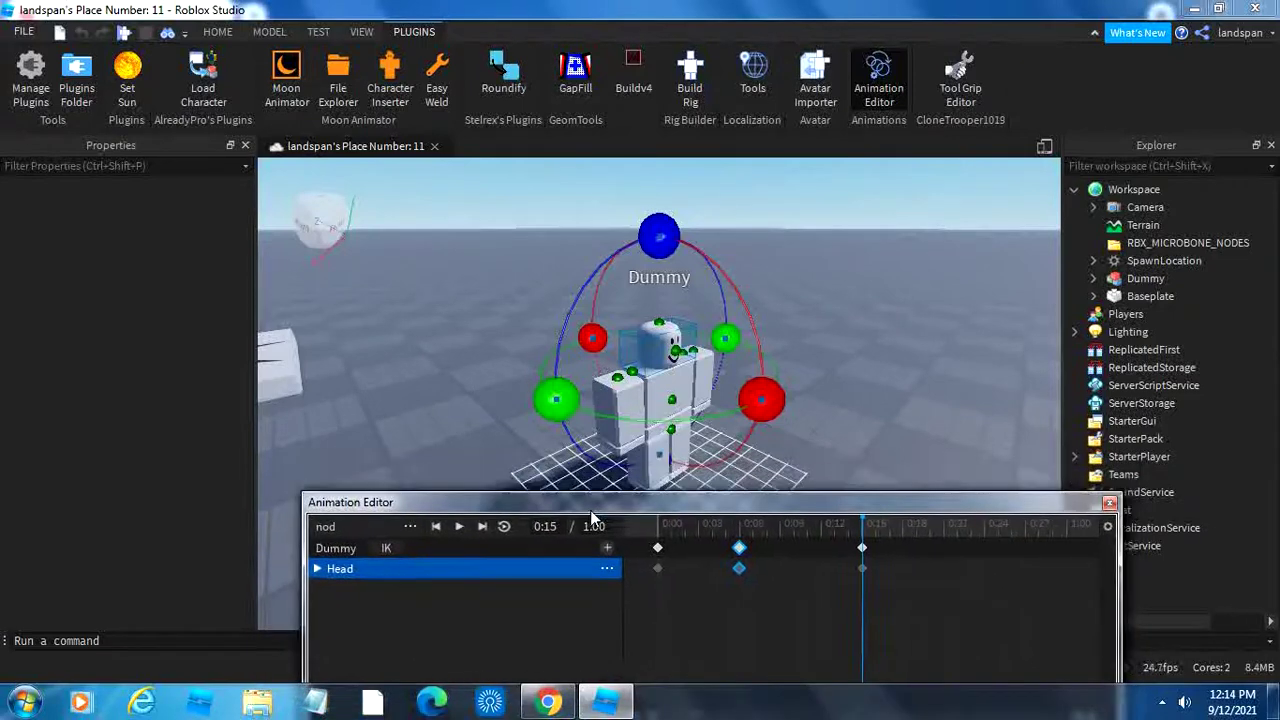
left_click(413, 533)
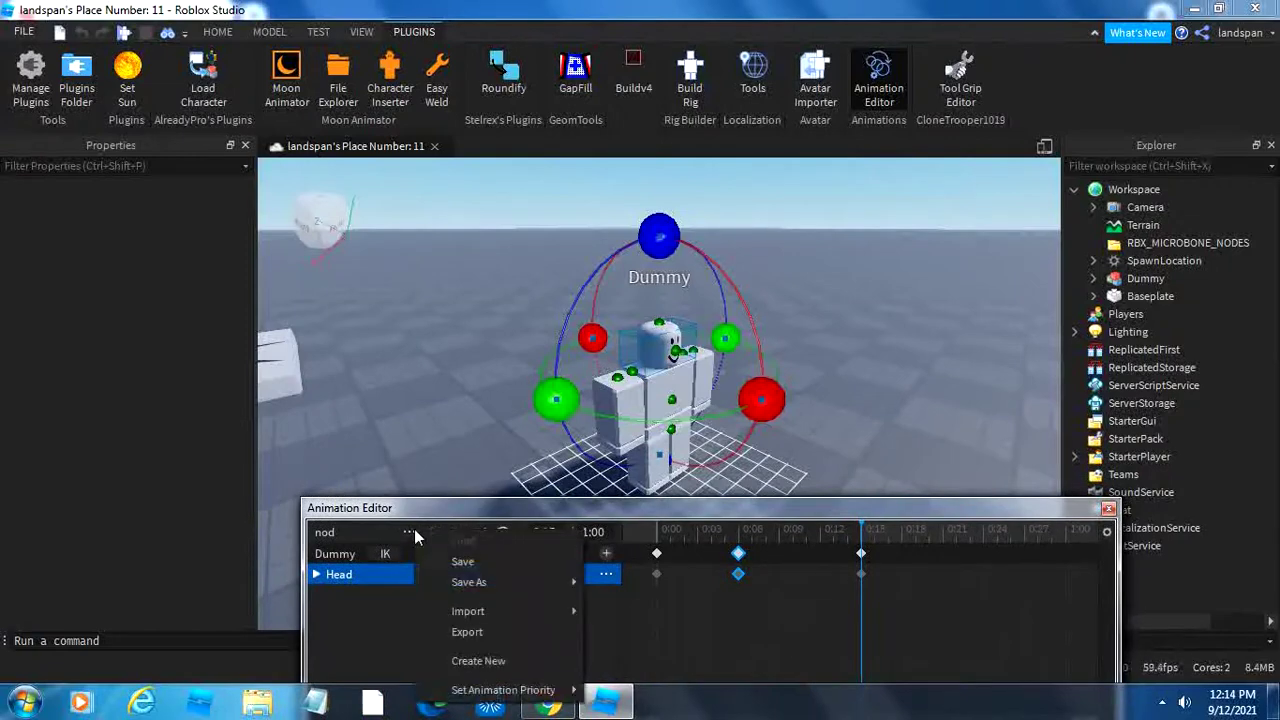
left_click(464, 633)
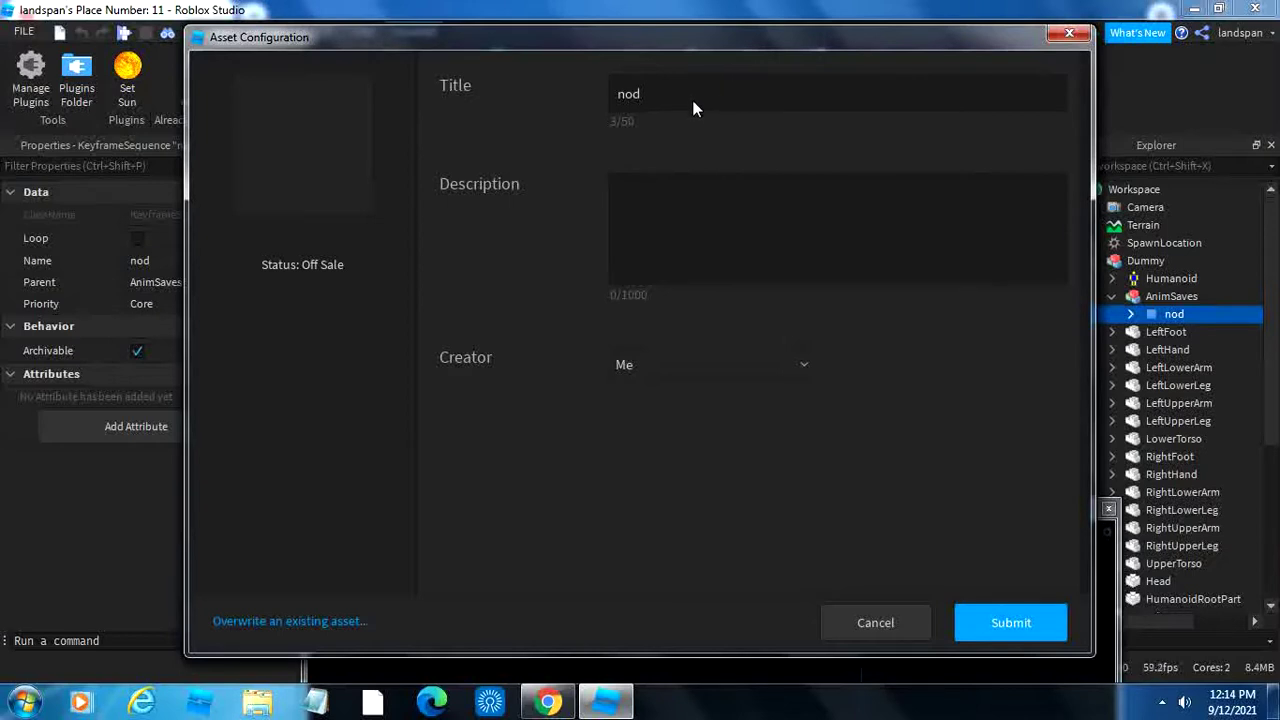
Enter a short description for the nod animation asset.
left_click(690, 221)
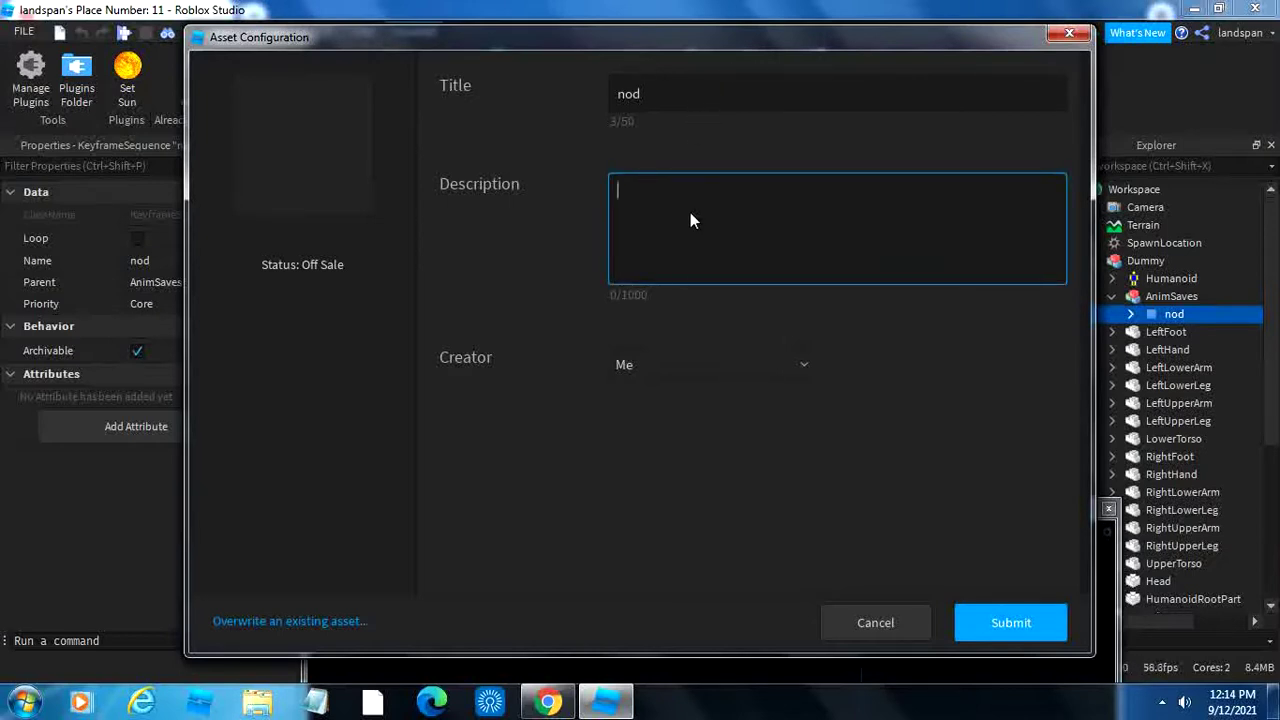
type("im nod ok")
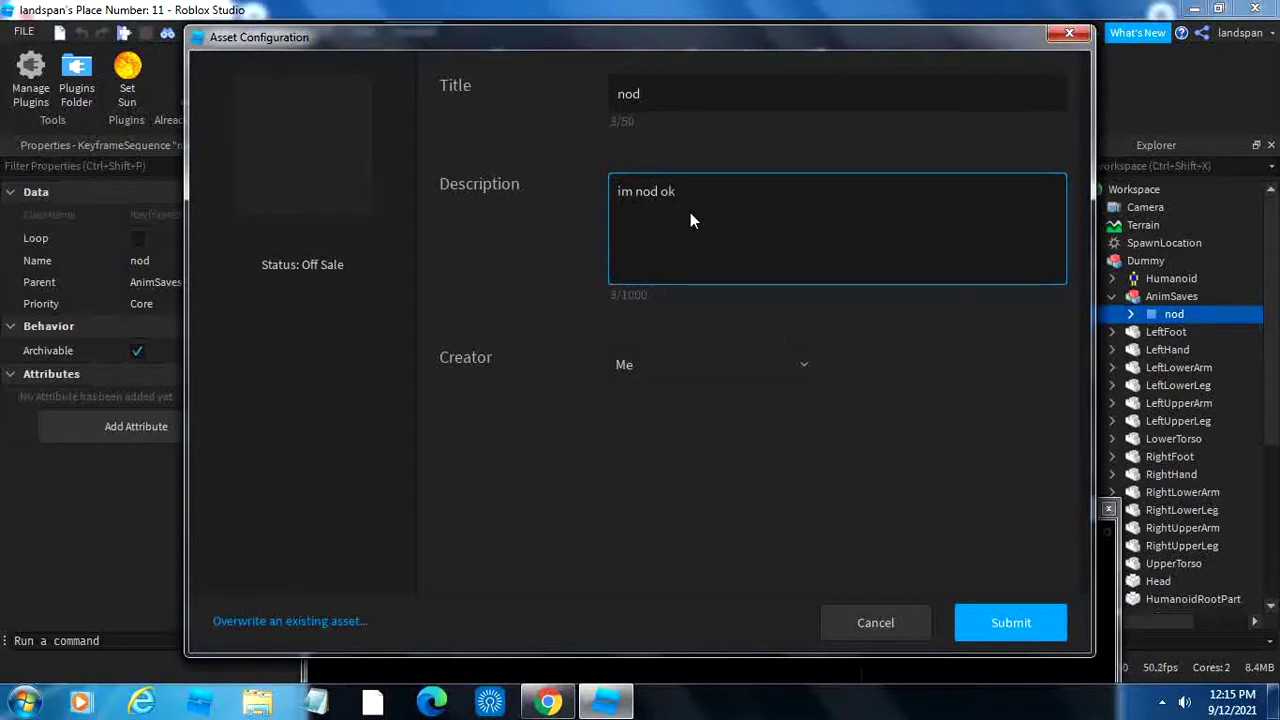
key("BackSpace")
key("BackSpace")
key("BackSpace")
type("ing")
left_click(992, 640)
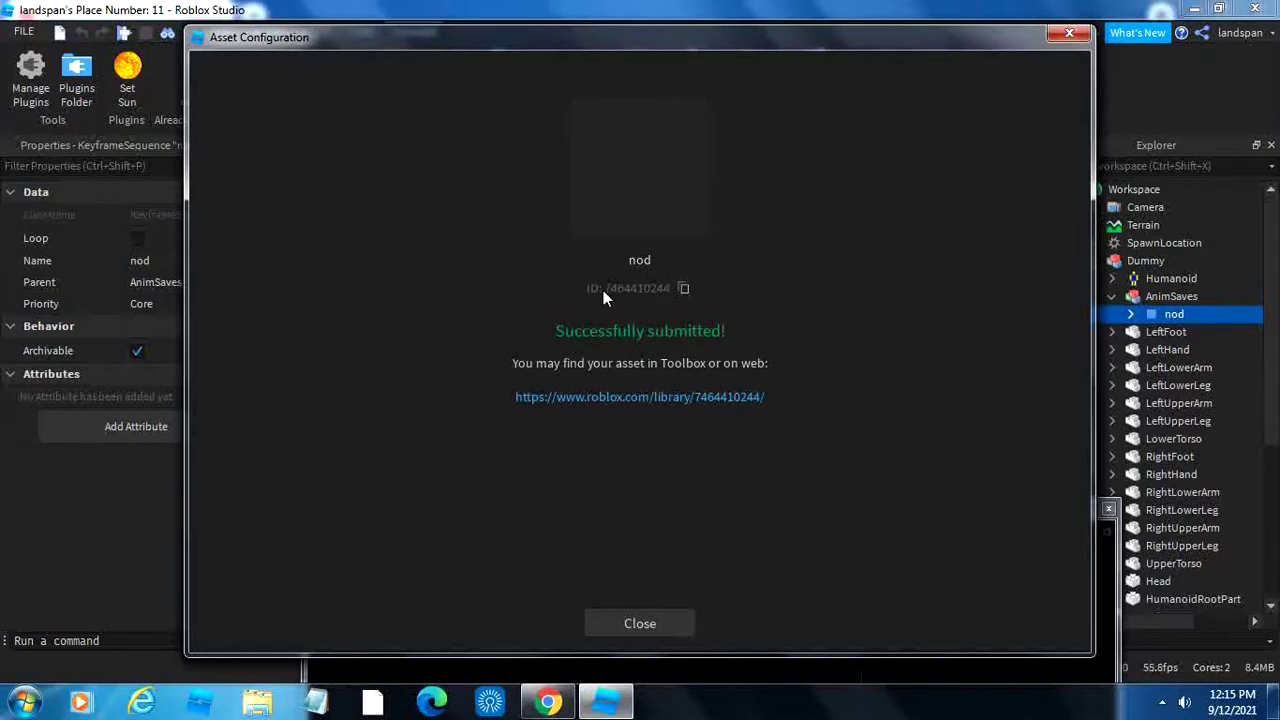
left_click(683, 287)
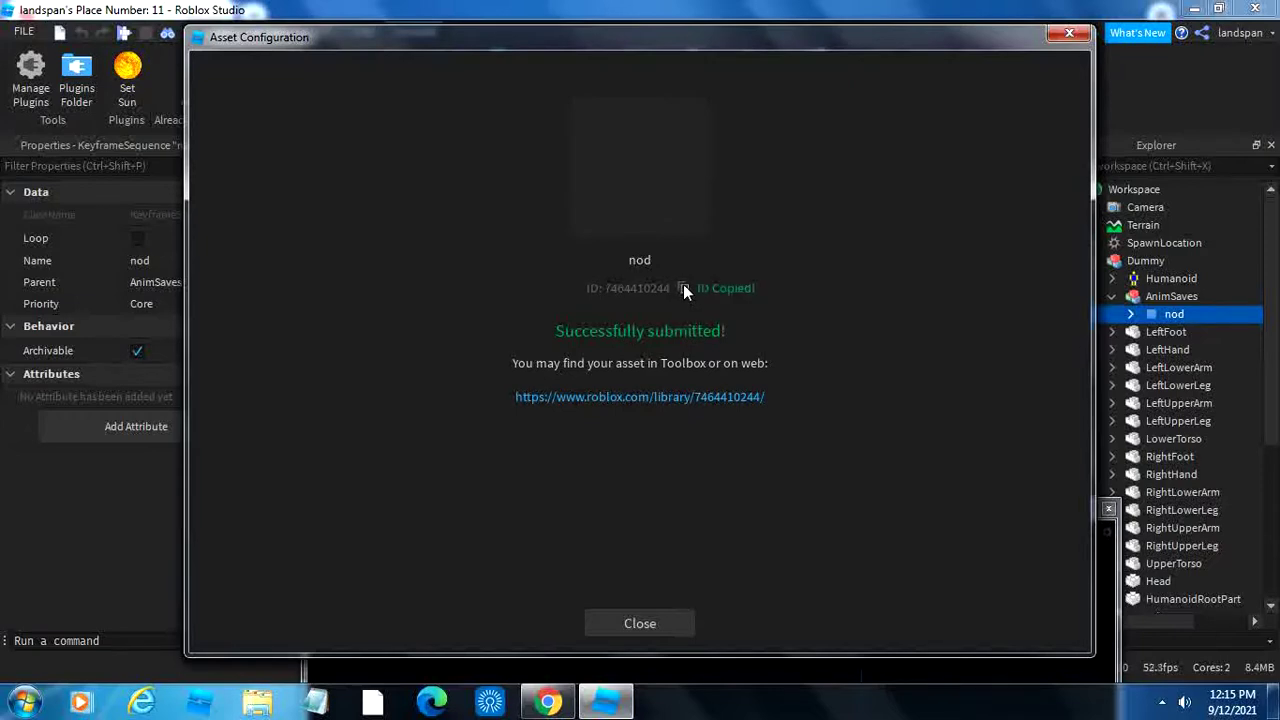
left_click(675, 624)
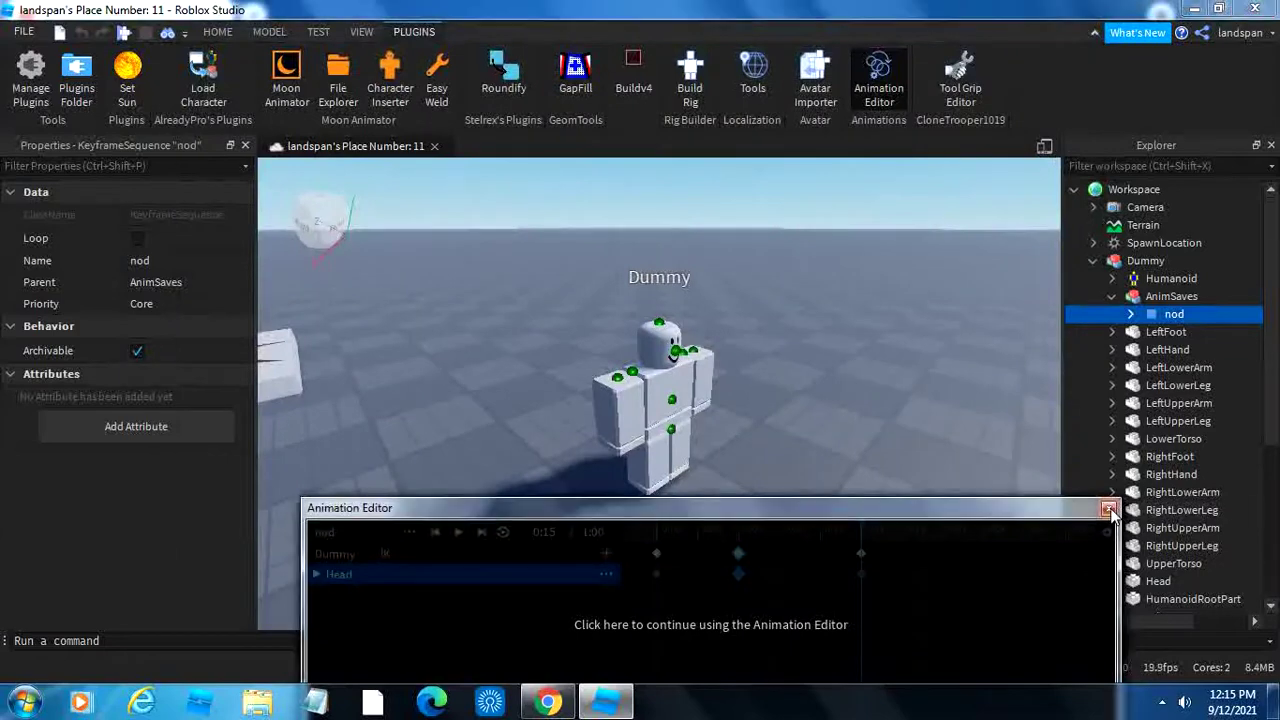
Close the Animation Editor and delete the Dummy from the scene.
left_click(1108, 508)
left_click(688, 407)
key("Delete")
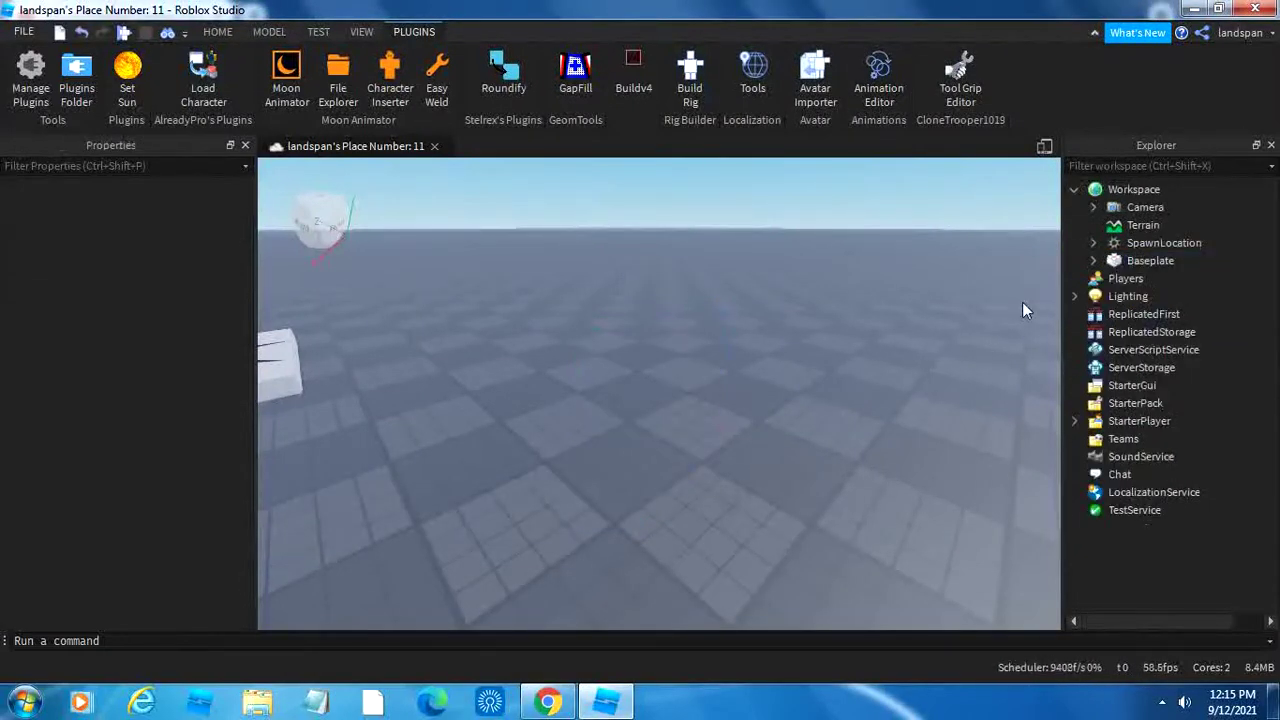
Expand StarterPlayer and select the Animation object under the LocalScript in StarterPlayerScripts.
mouse_move(1128, 407)
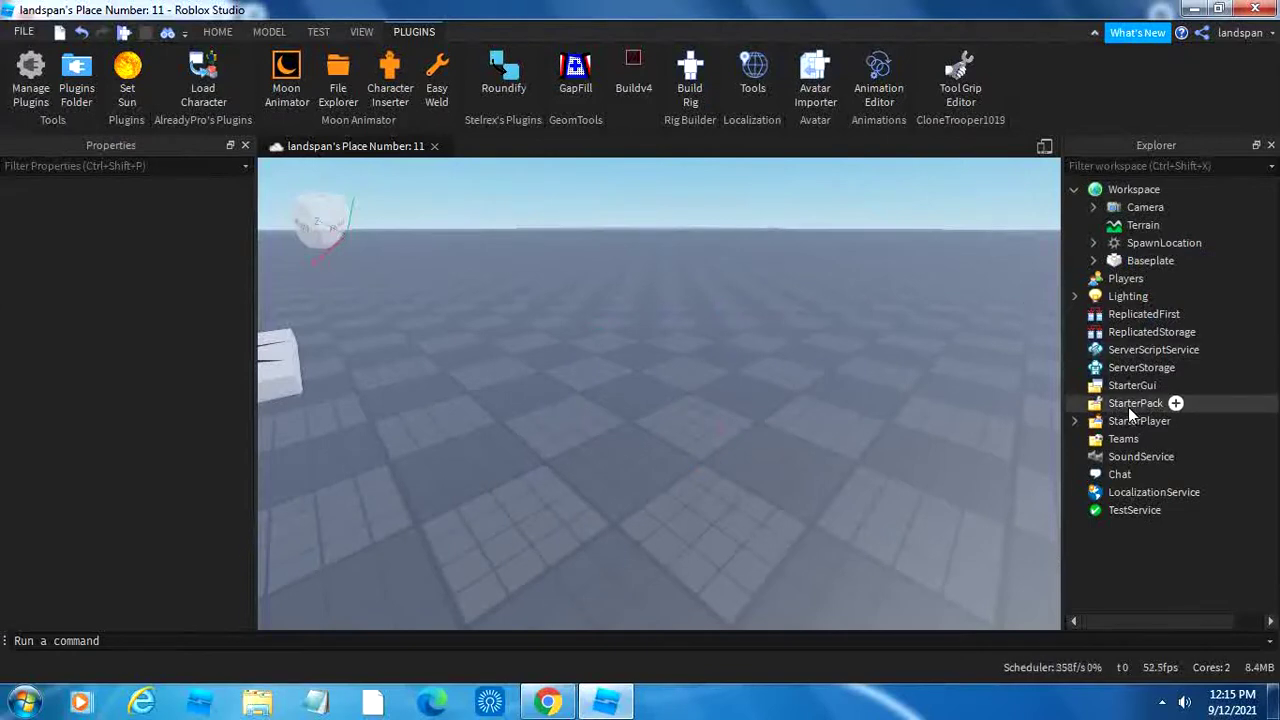
left_click(1074, 421)
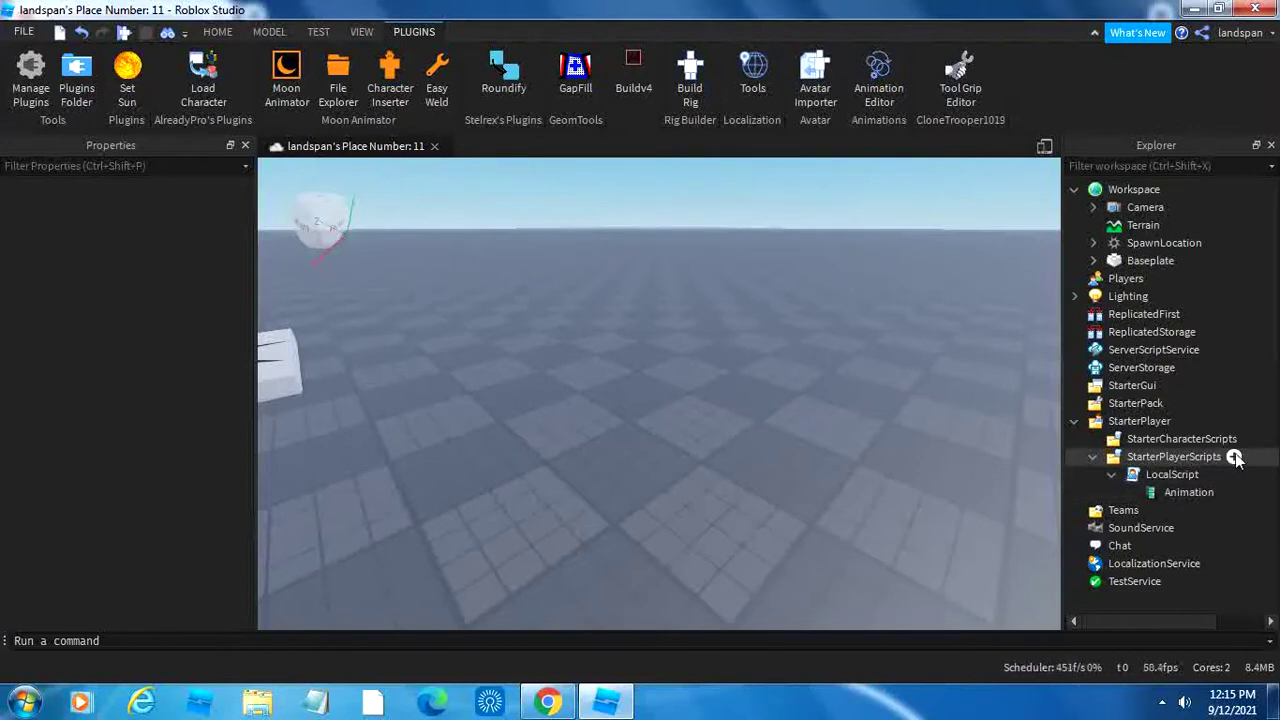
left_click(1236, 456)
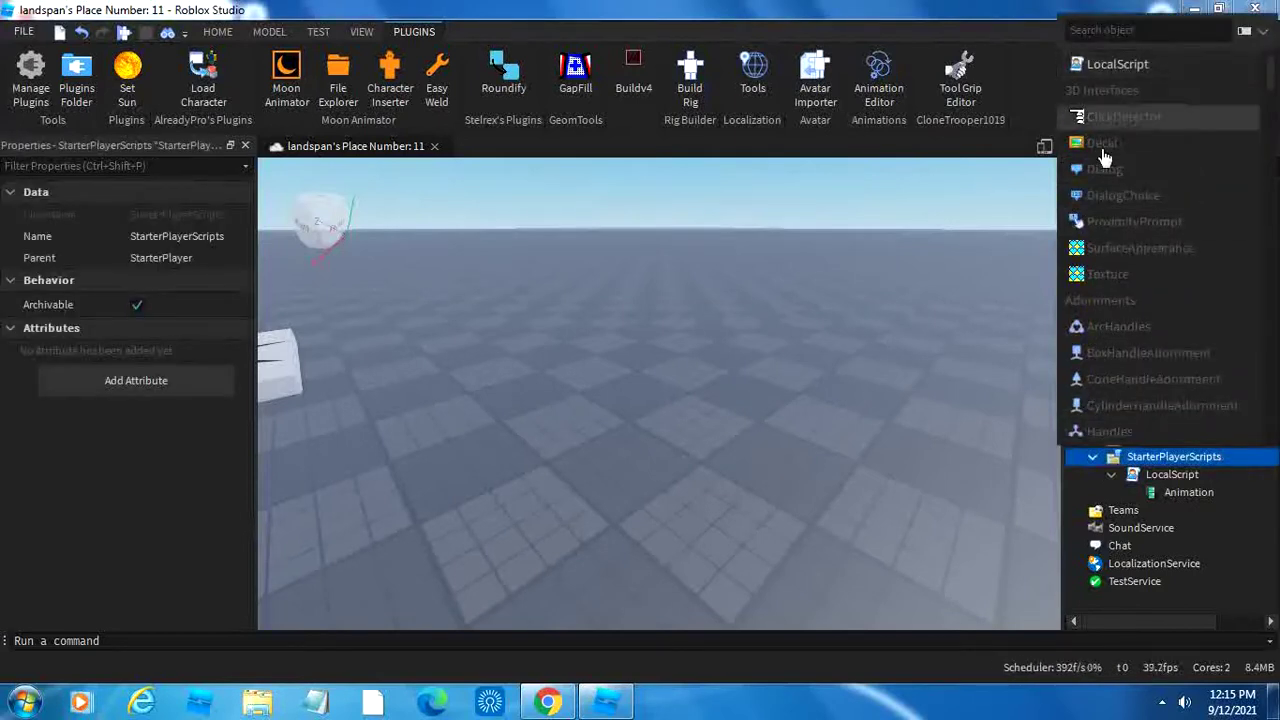
left_click(875, 350)
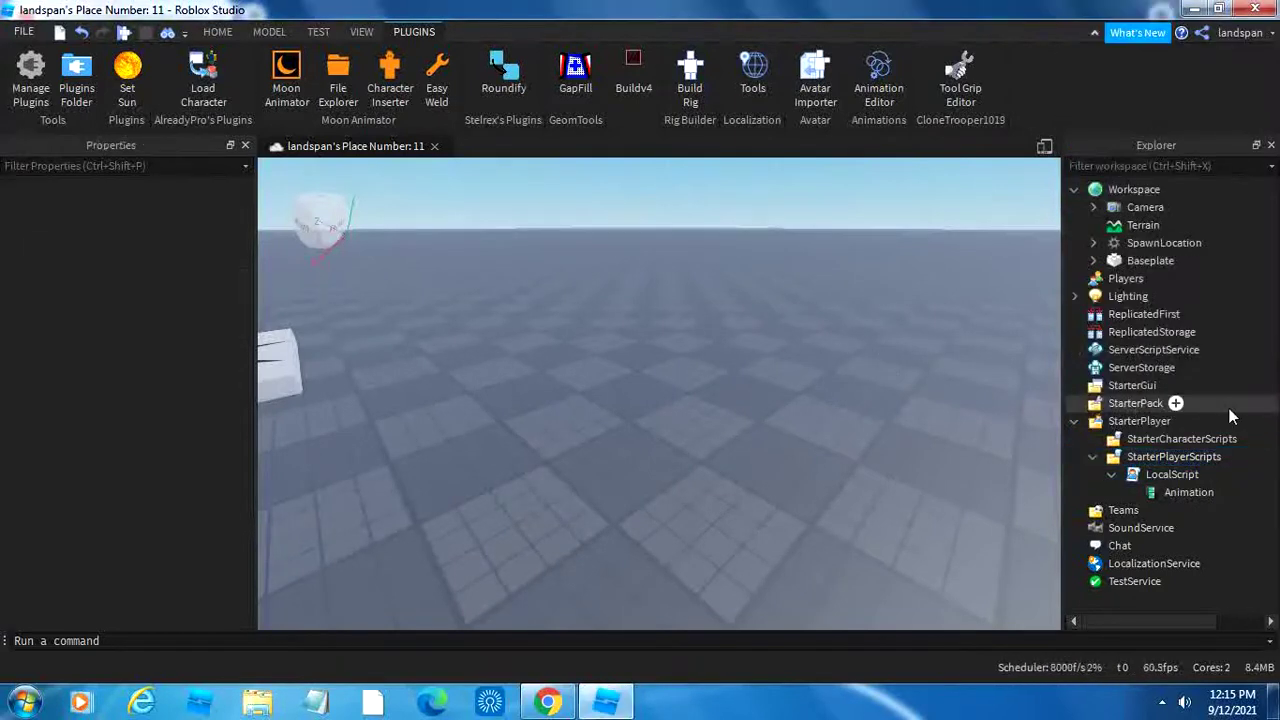
left_click(1160, 474)
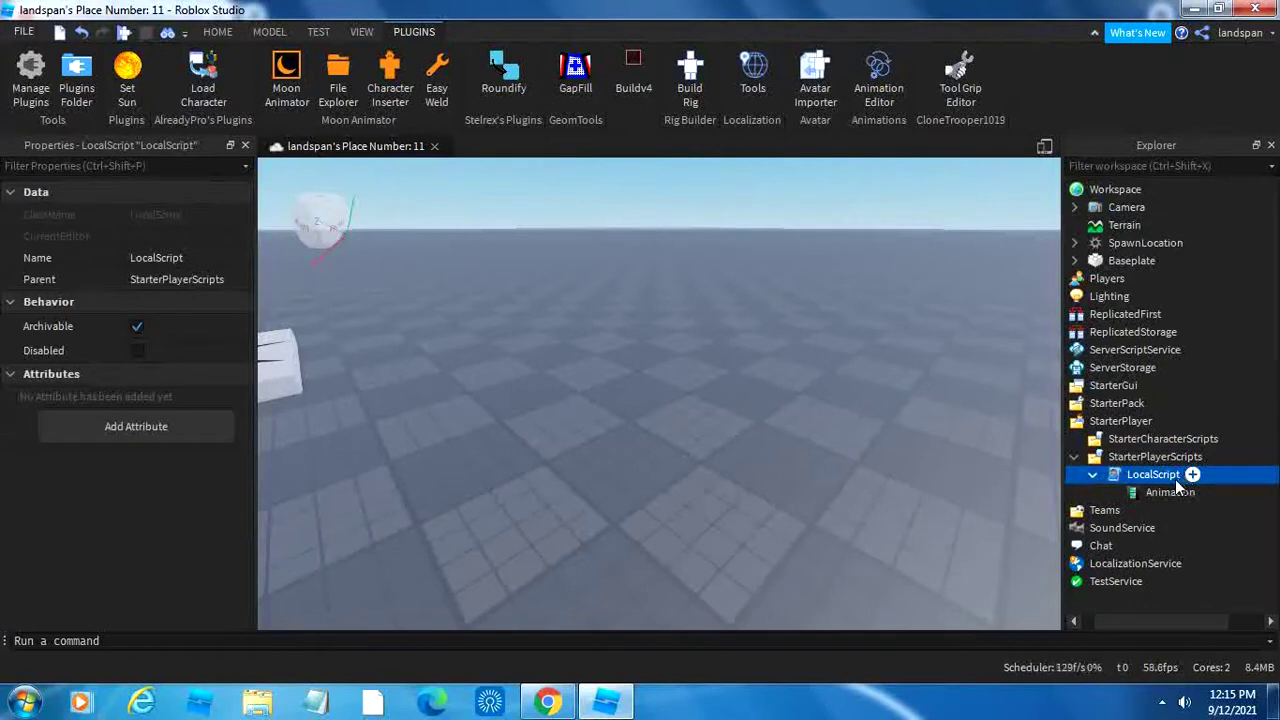
left_click(1191, 474)
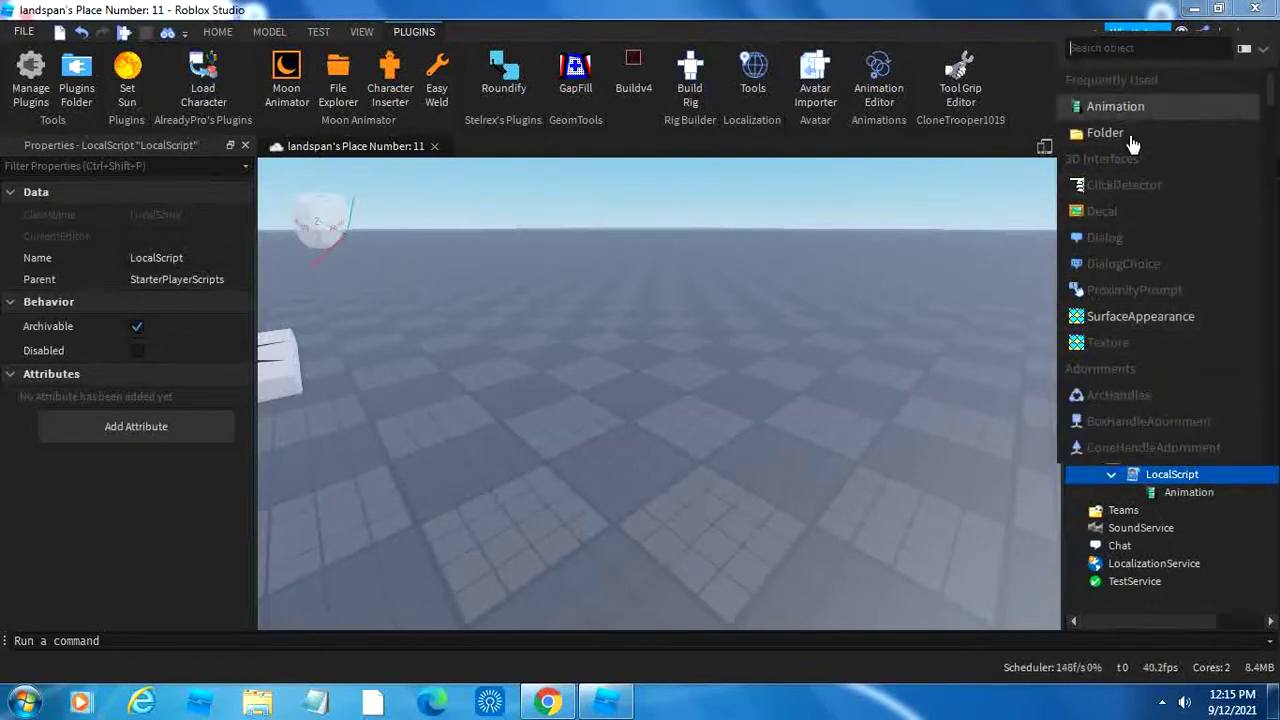
left_click(1191, 492)
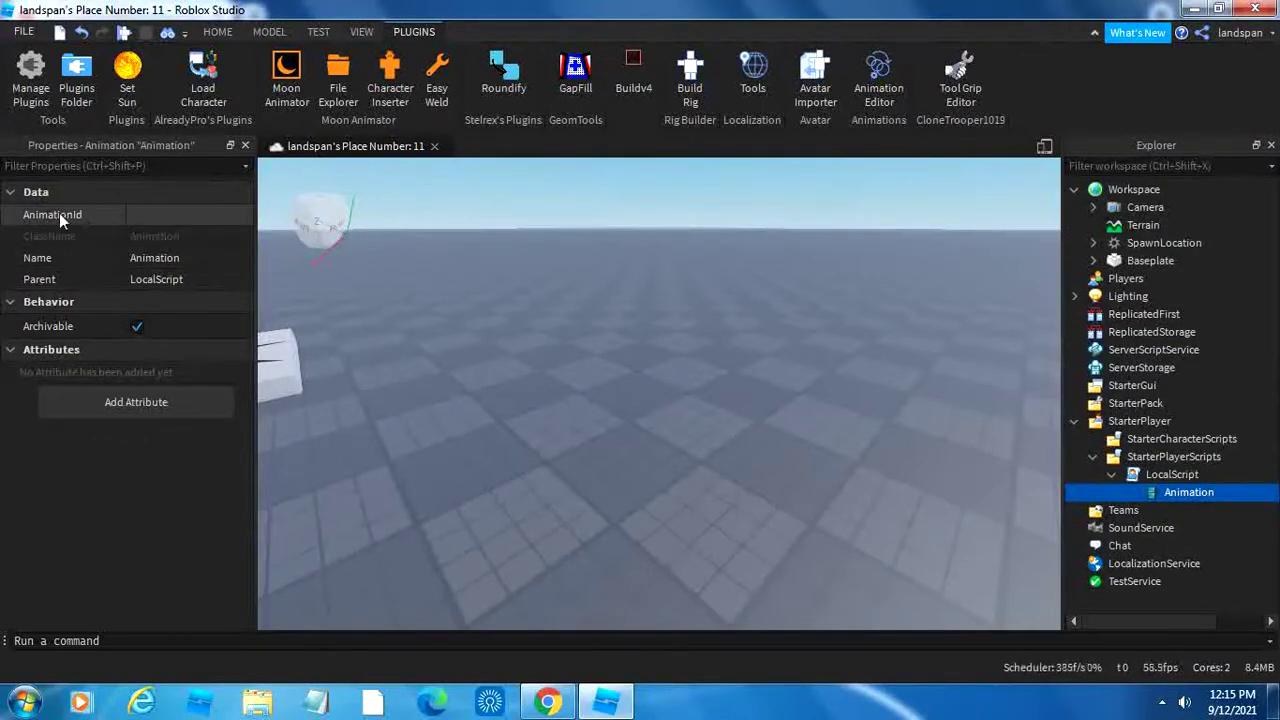
left_click(142, 217)
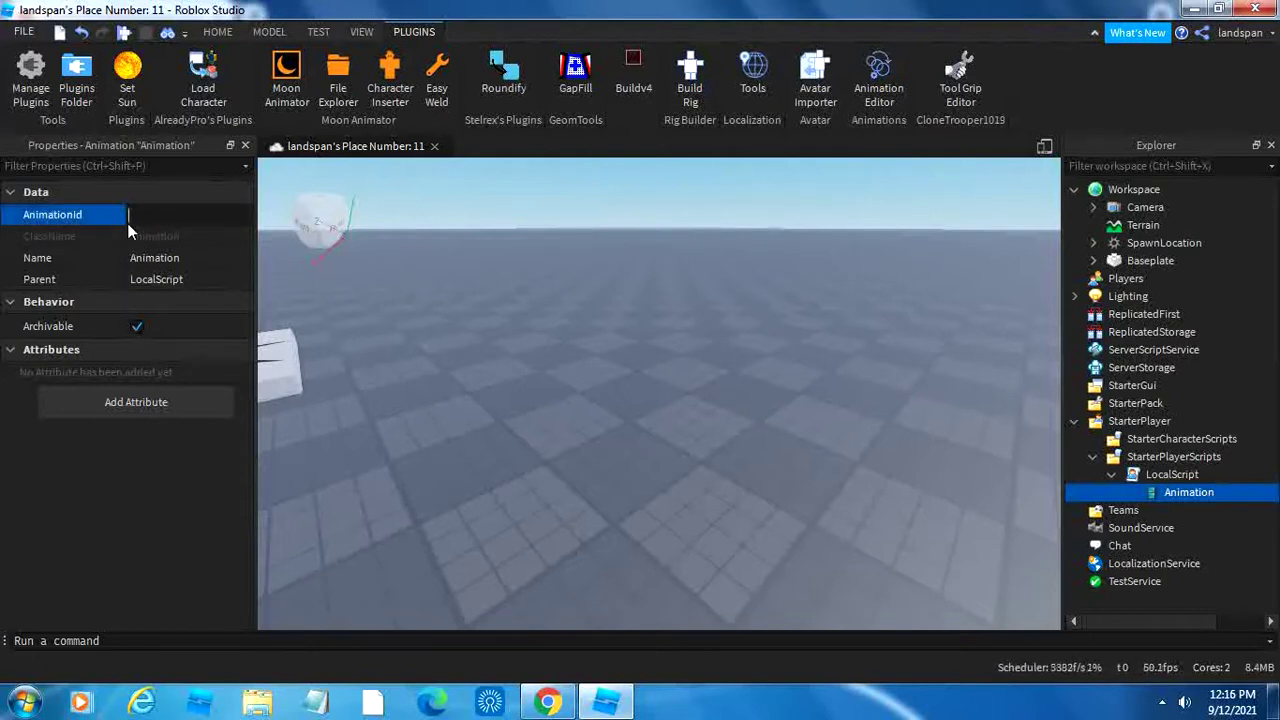
key("ctrl+v")
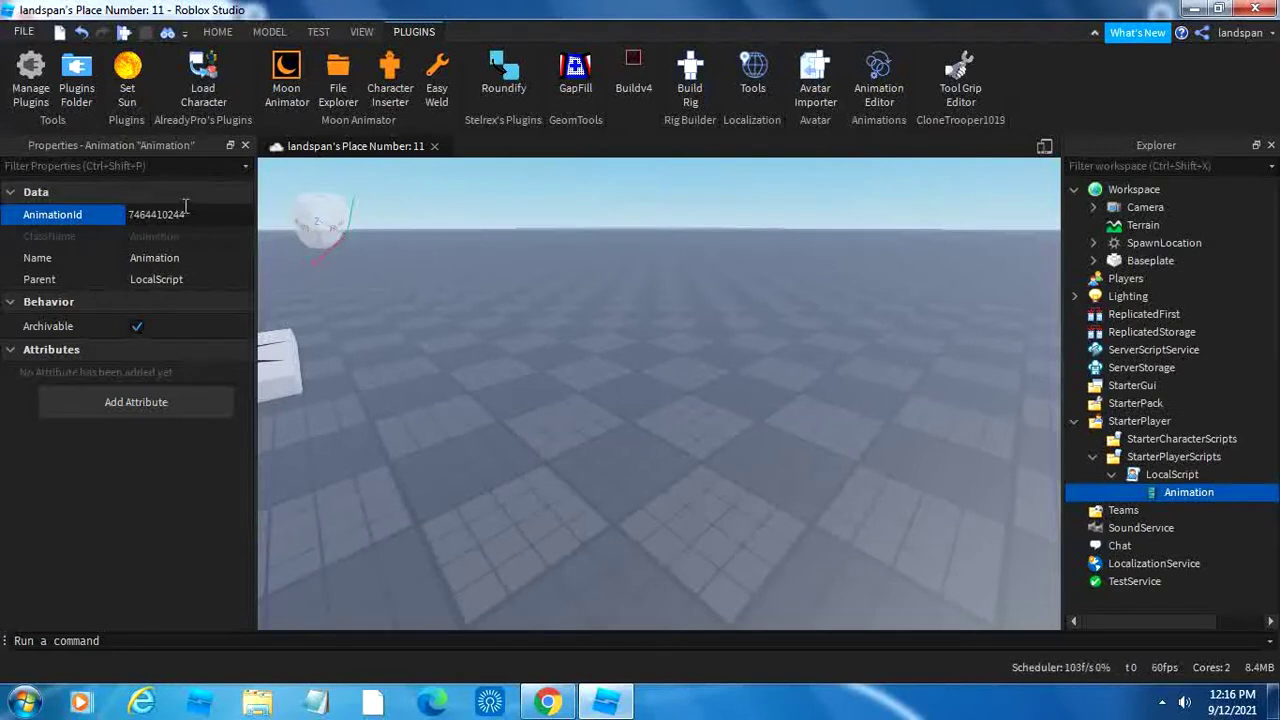
key("Return")
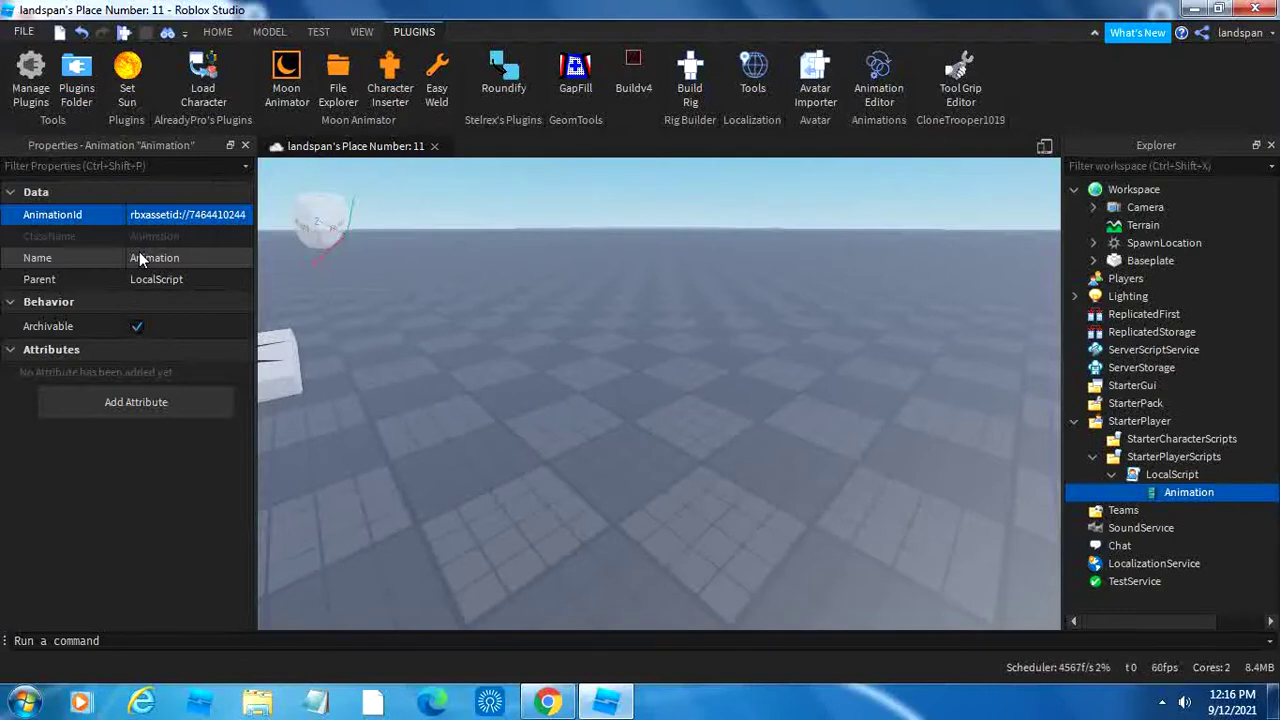
left_click(1148, 474)
double_click(1148, 474)
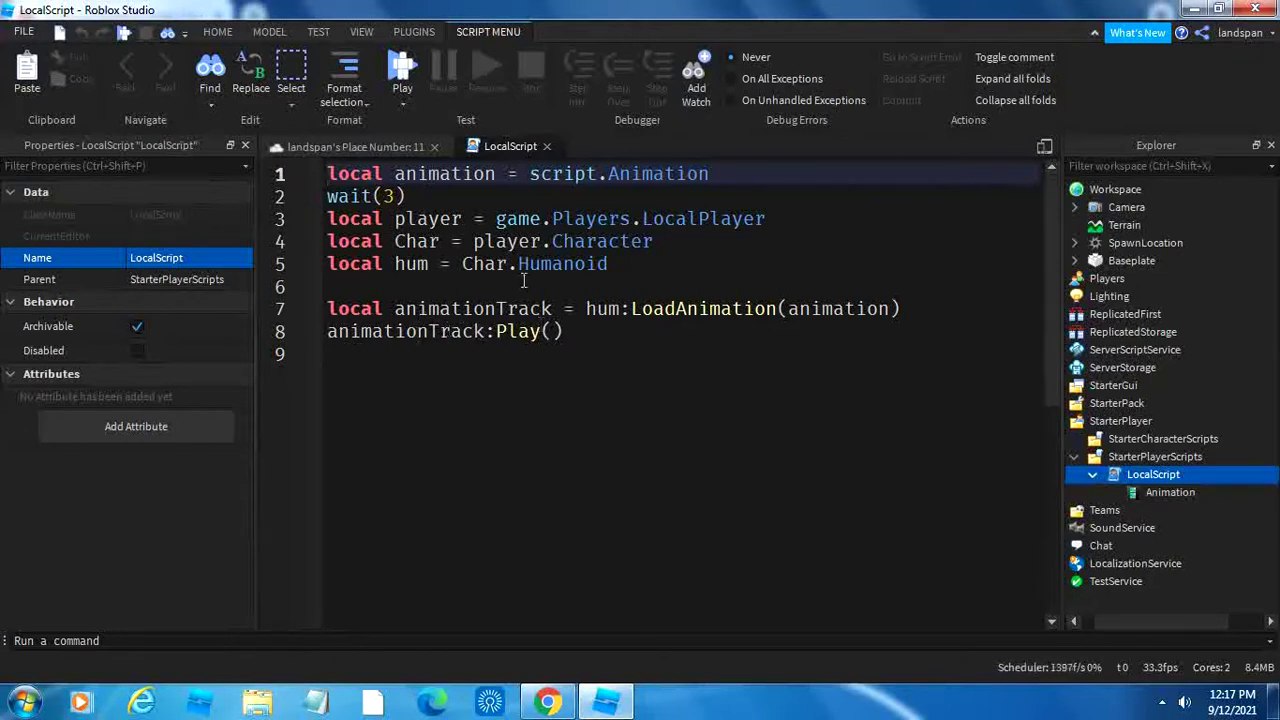
left_click(406, 62)
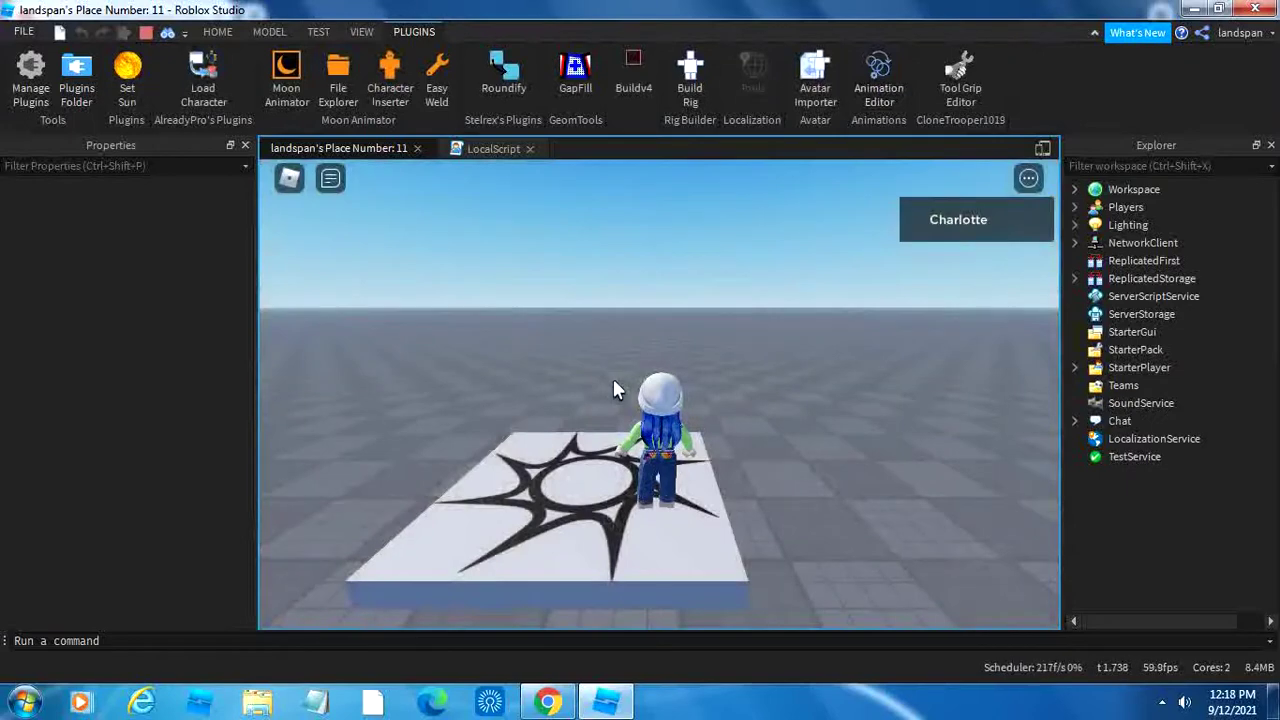
right_click_drag(613, 390, 614, 386)
right_click_drag(705, 405, 734, 334)
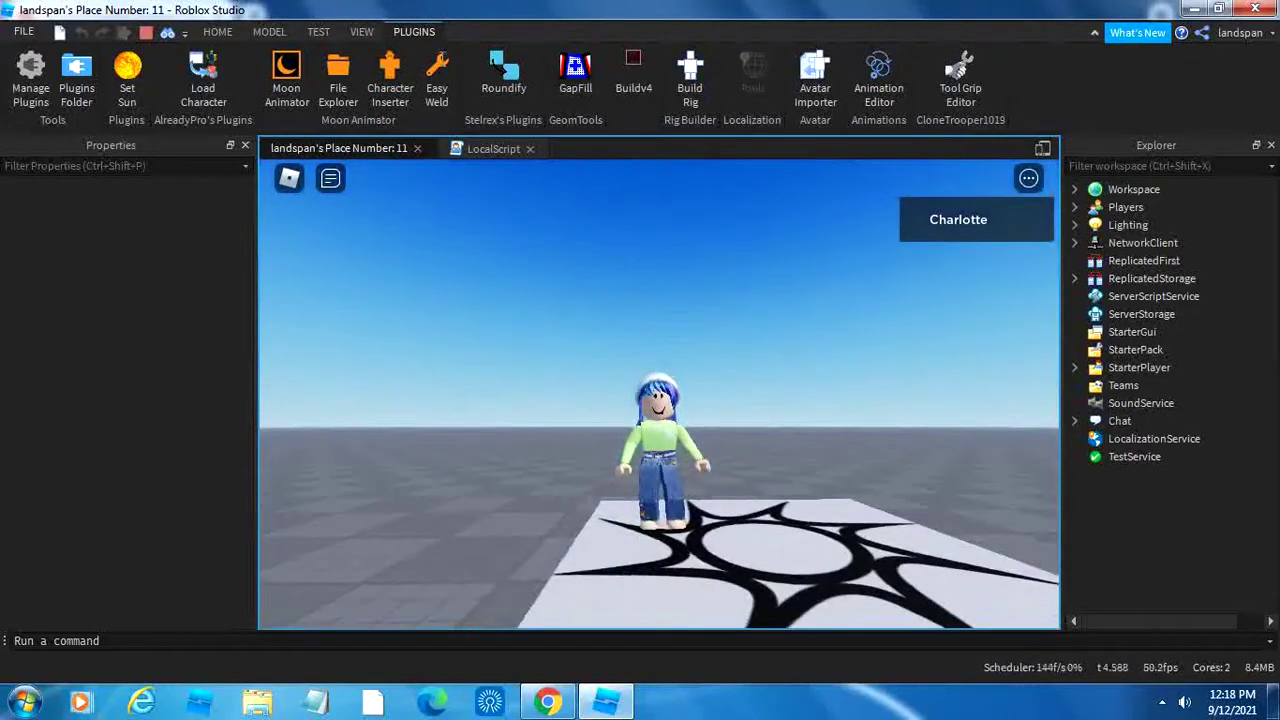
Stop the current test and change the line 2 delay from wait(3) to wait(10).
left_click(146, 31)
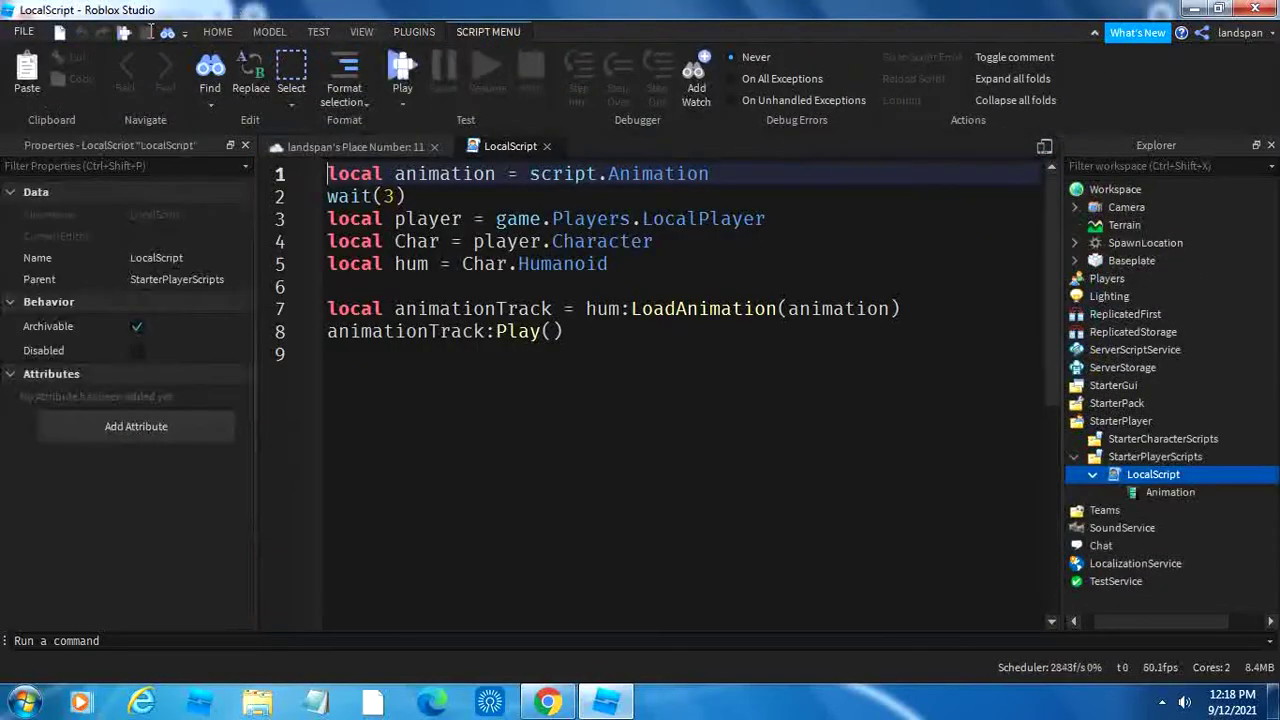
left_click(393, 196)
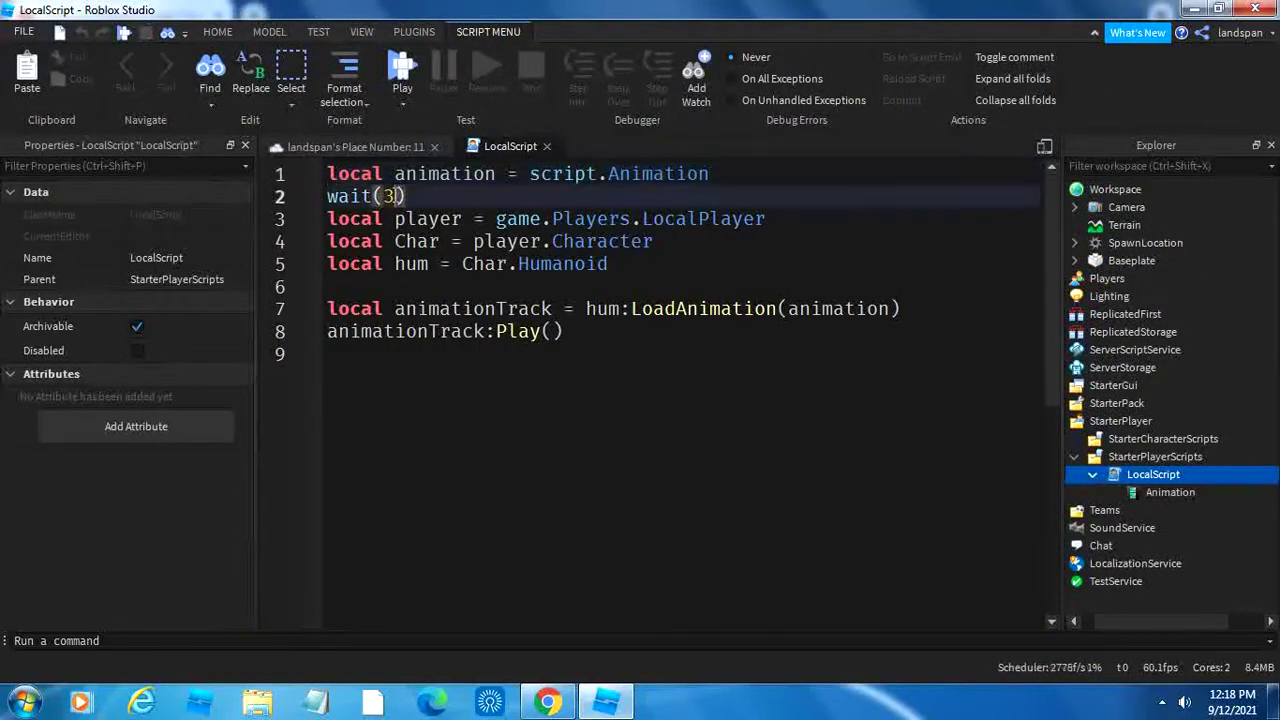
key("BackSpace")
key("BackSpace")
type("10")
left_click(414, 31)
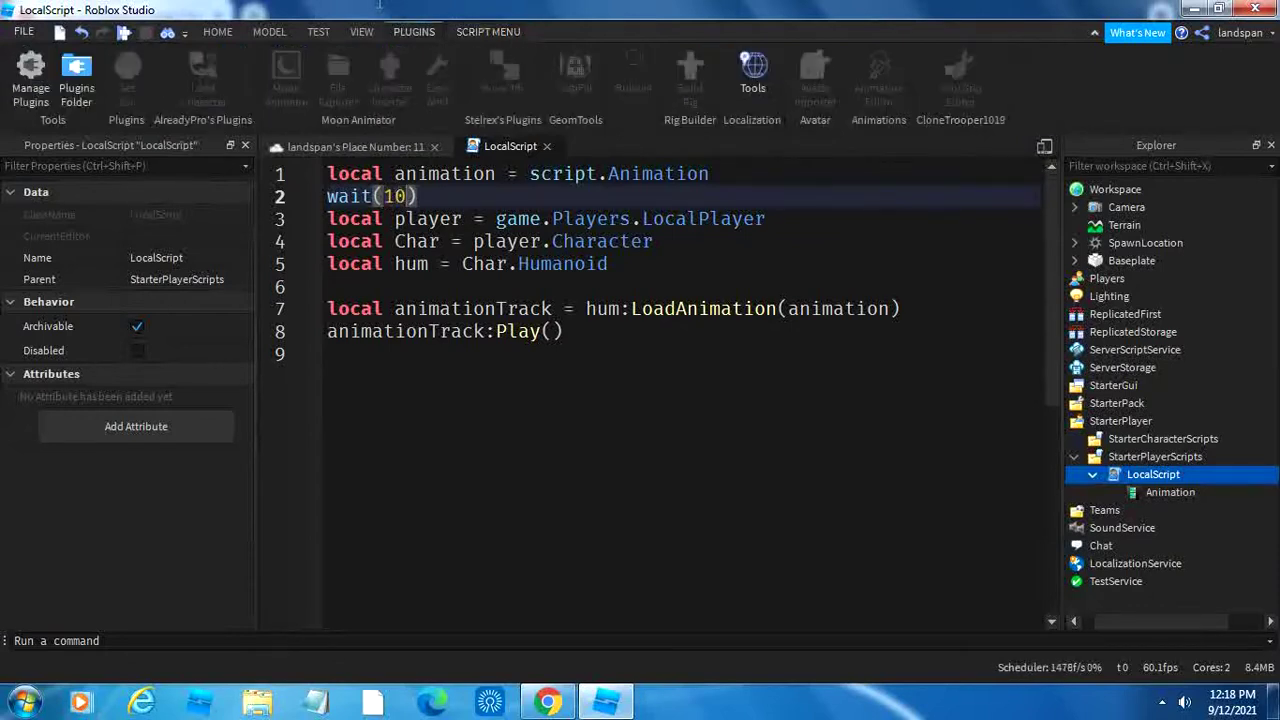
Play-test the game with the 10-second delay, watch the character, then stop the test.
left_click(217, 31)
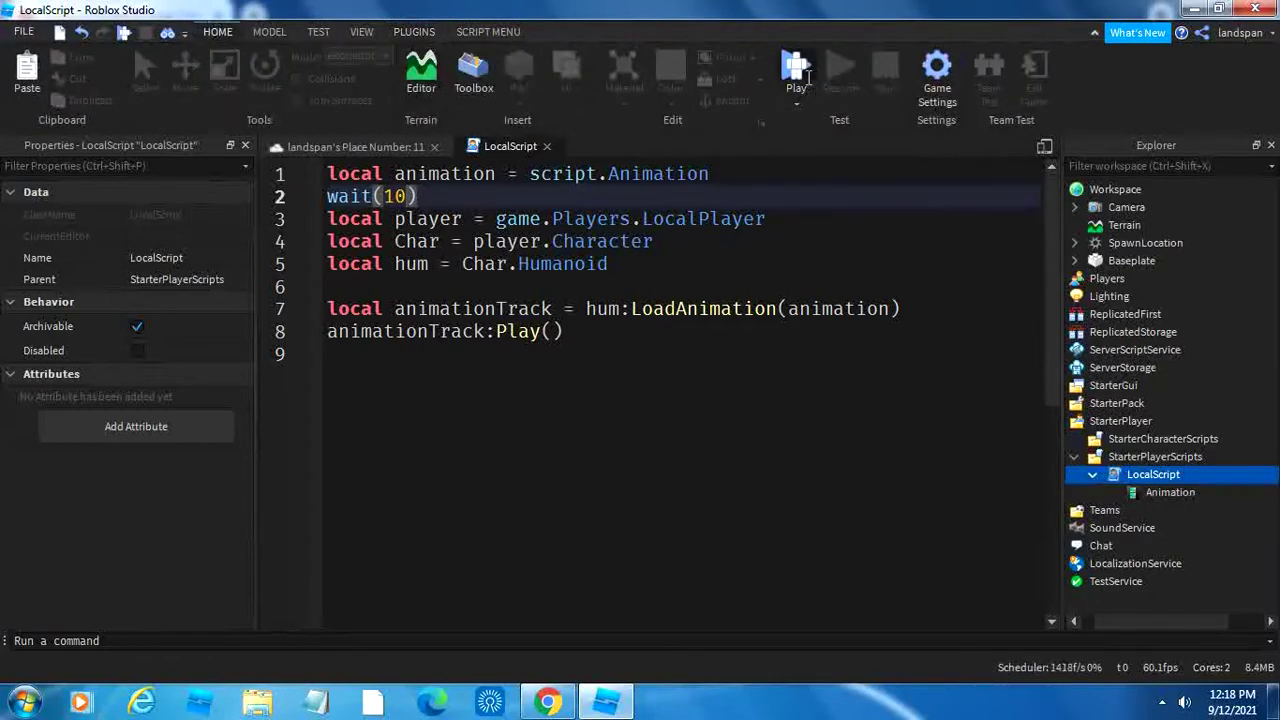
left_click(806, 76)
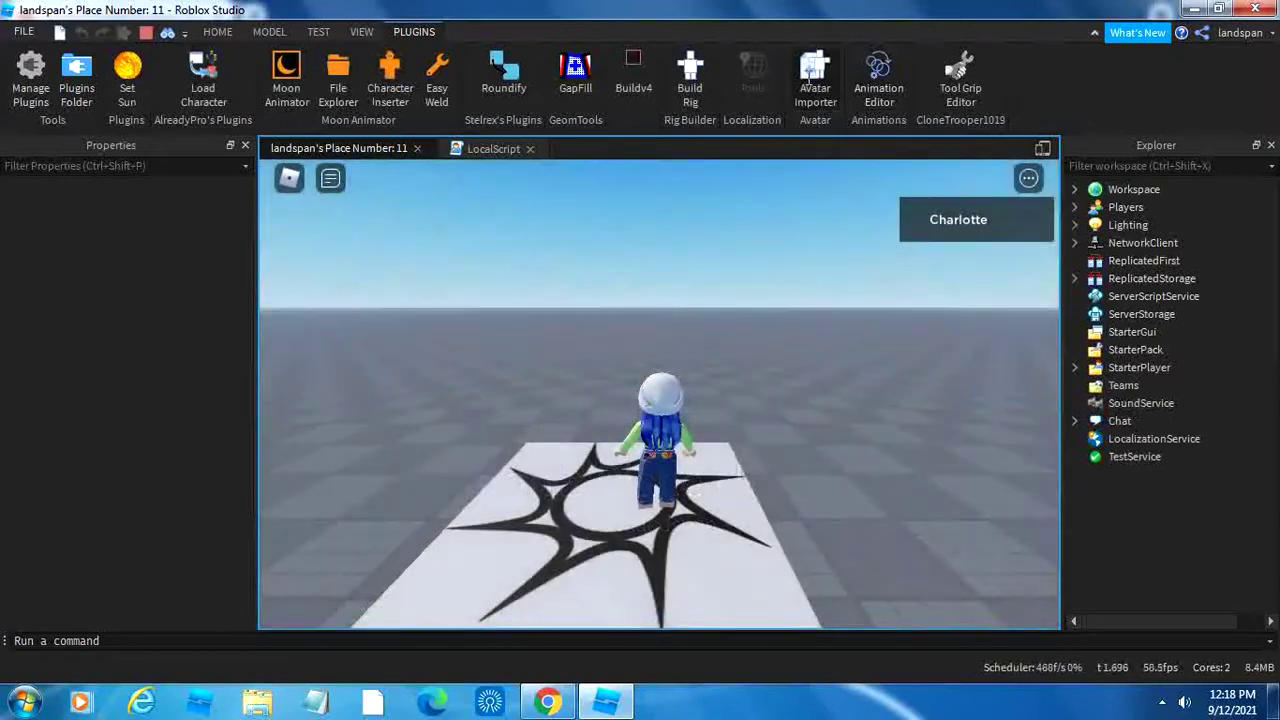
right_click_drag(834, 316, 828, 328)
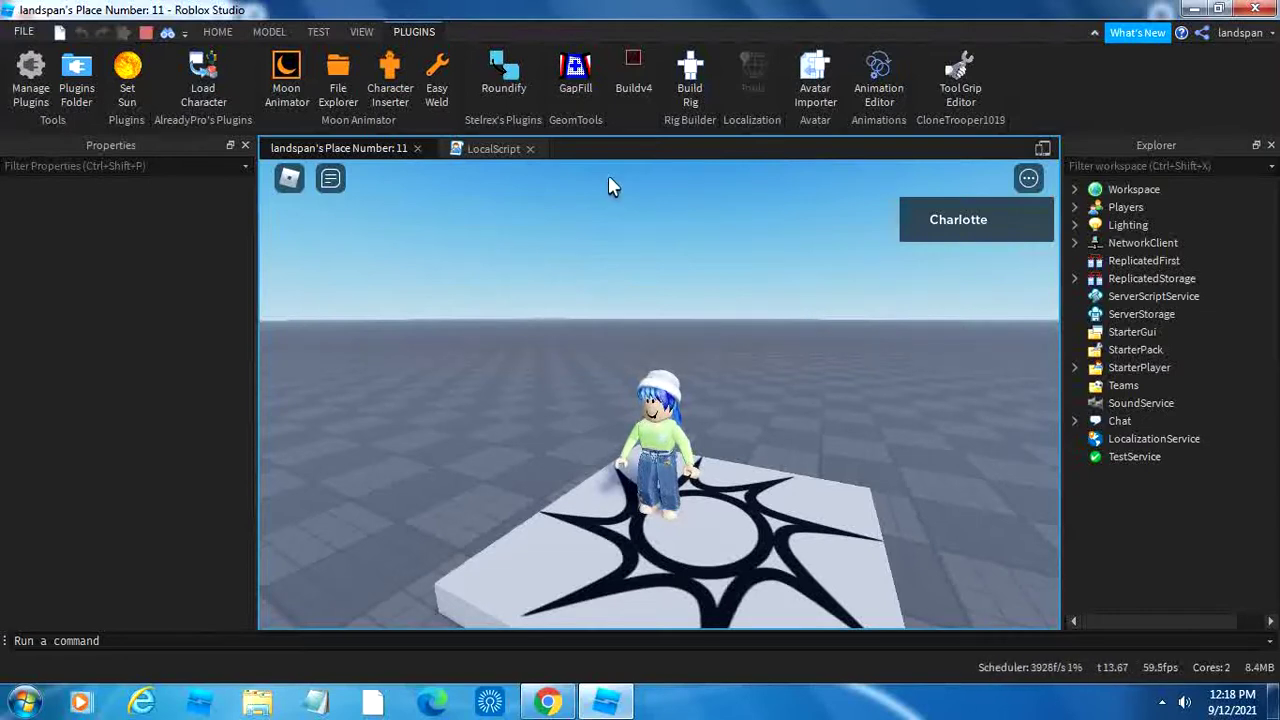
left_click(145, 33)
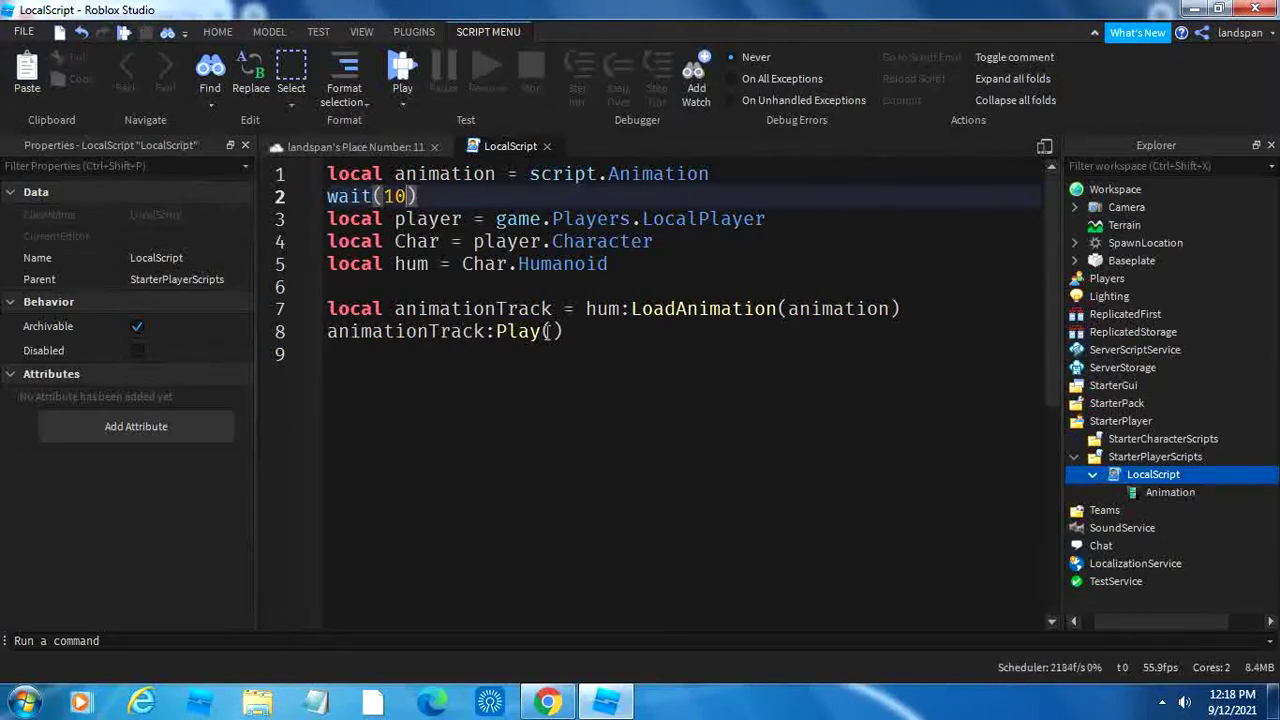
left_click(368, 145)
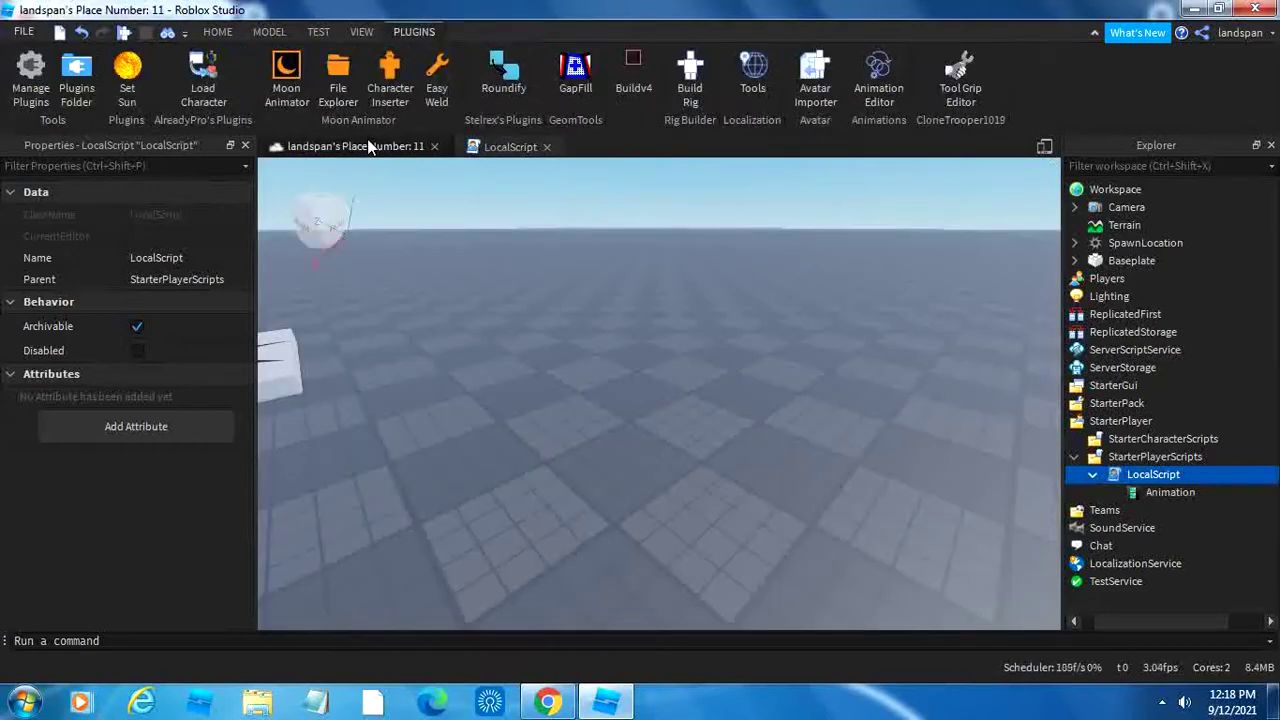